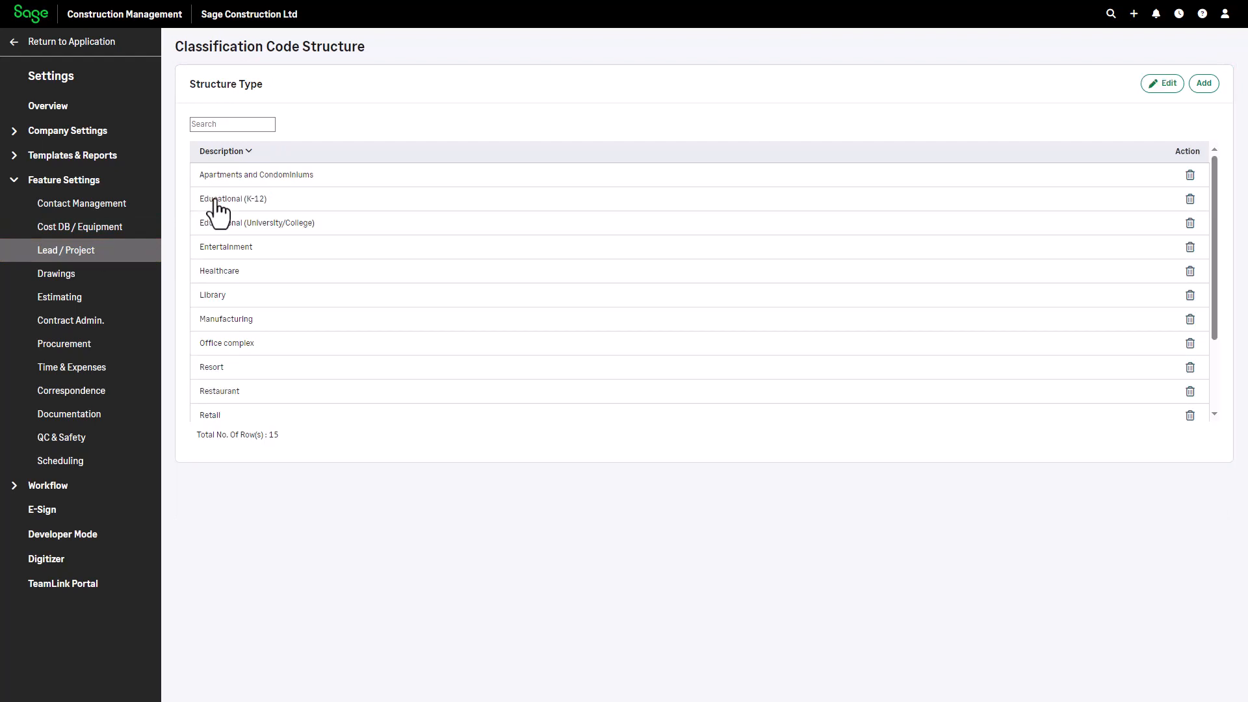
Step: Add a lead and project classification type called Construction Sector and save it
left_click(67, 260)
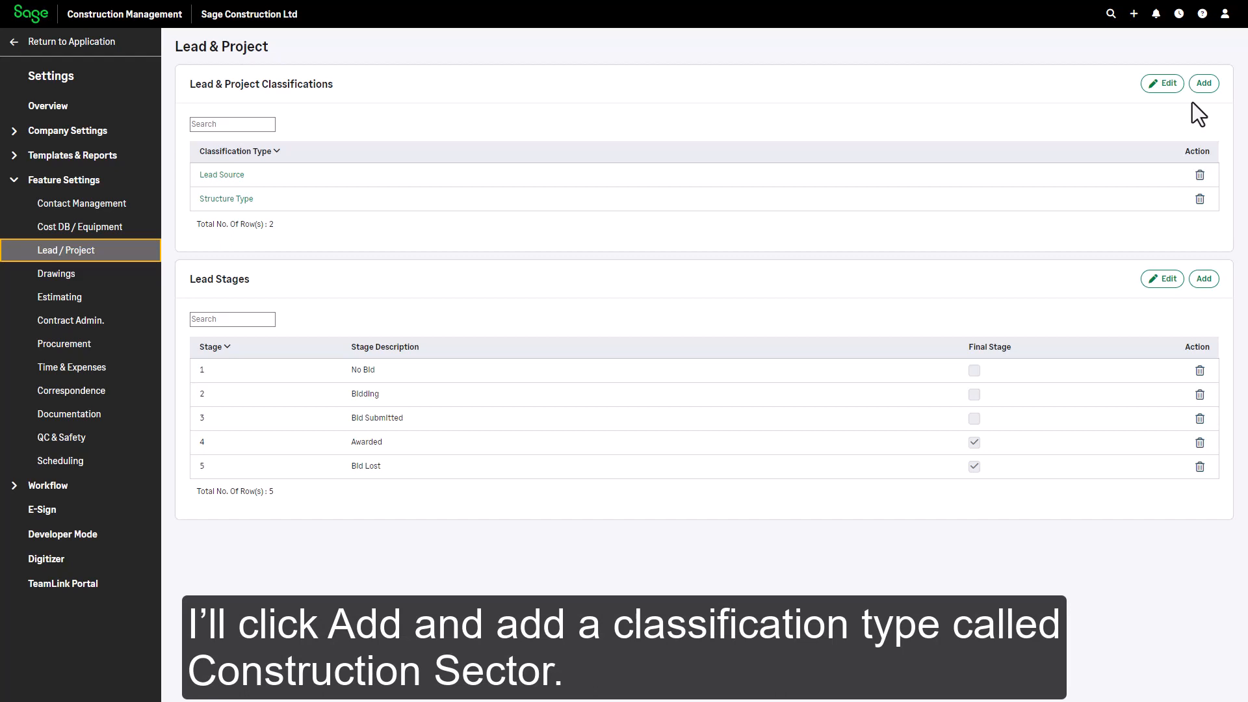
left_click(1203, 84)
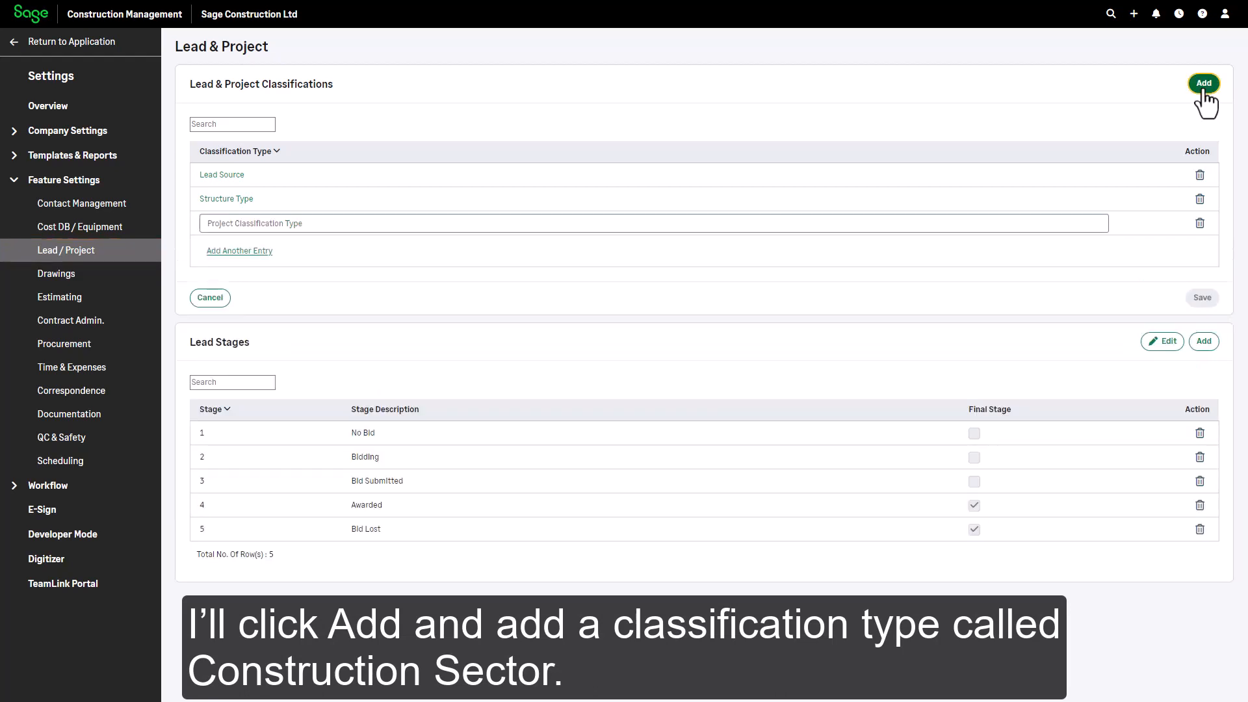
left_click(486, 220)
type("Construction Sector")
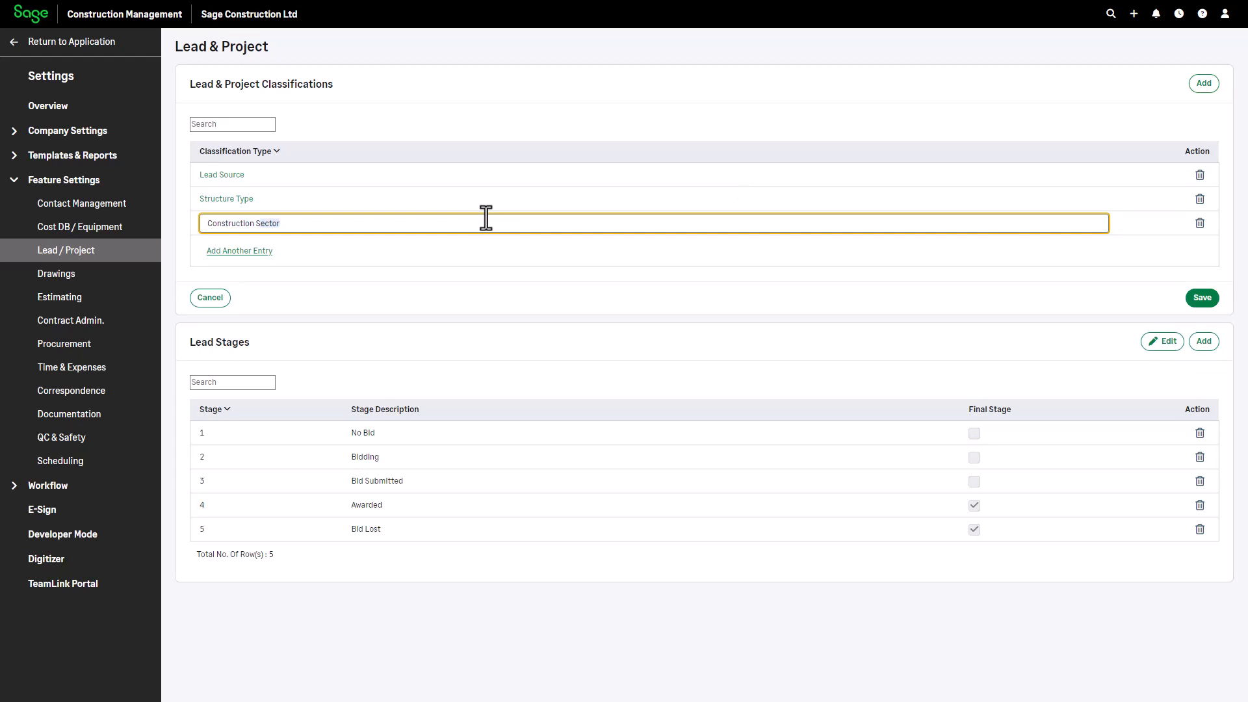
left_click(1212, 301)
left_click(758, 77)
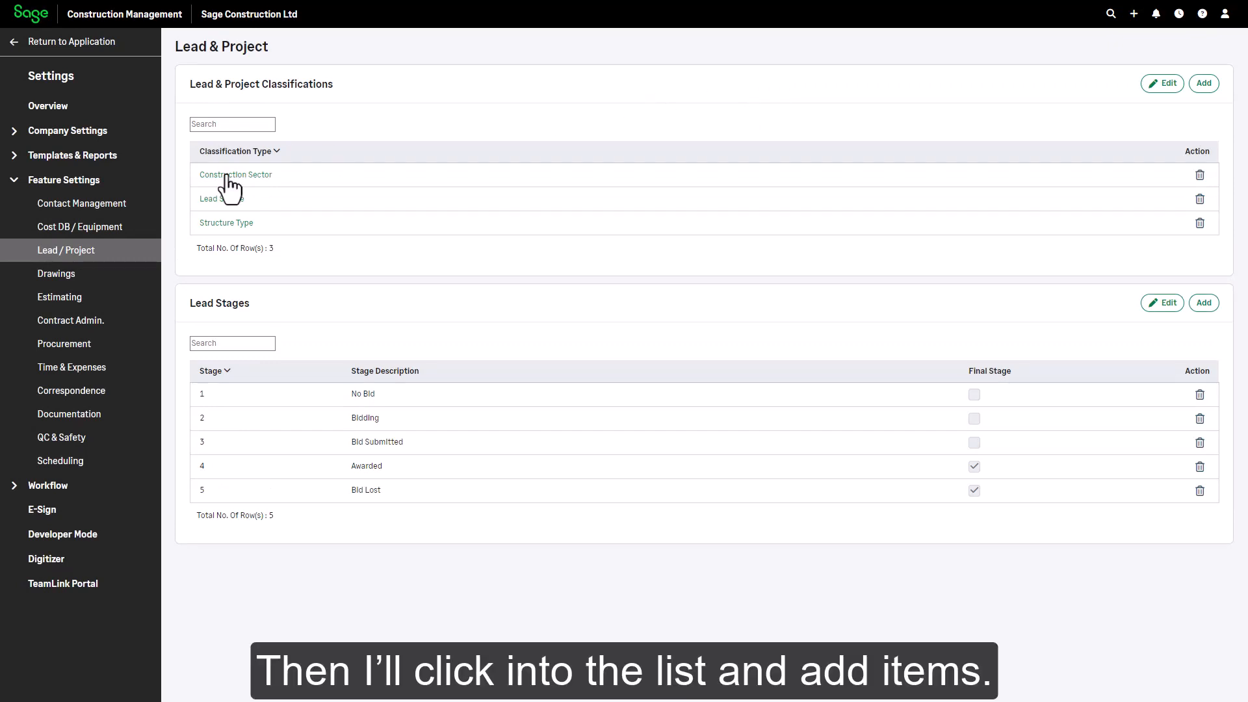
Step: Enter Institutional, Commercial and Industrial as new entries in the Construction Sector classification list
left_click(228, 187)
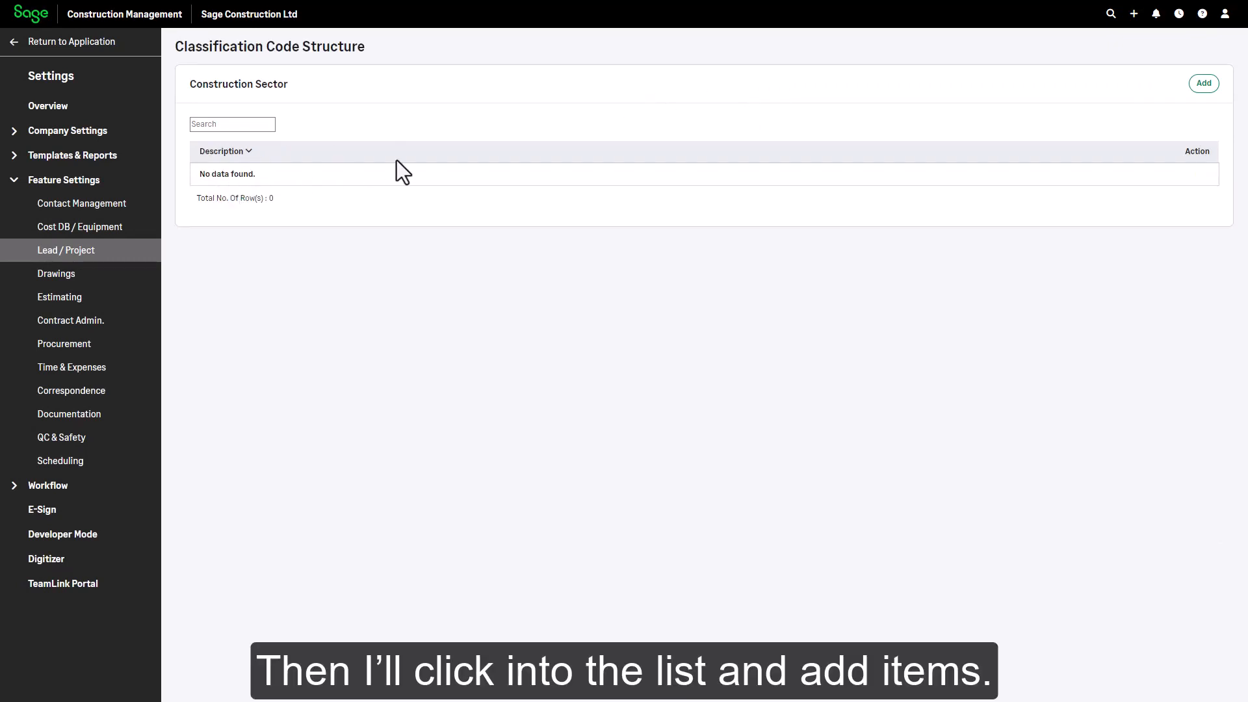
left_click(1208, 84)
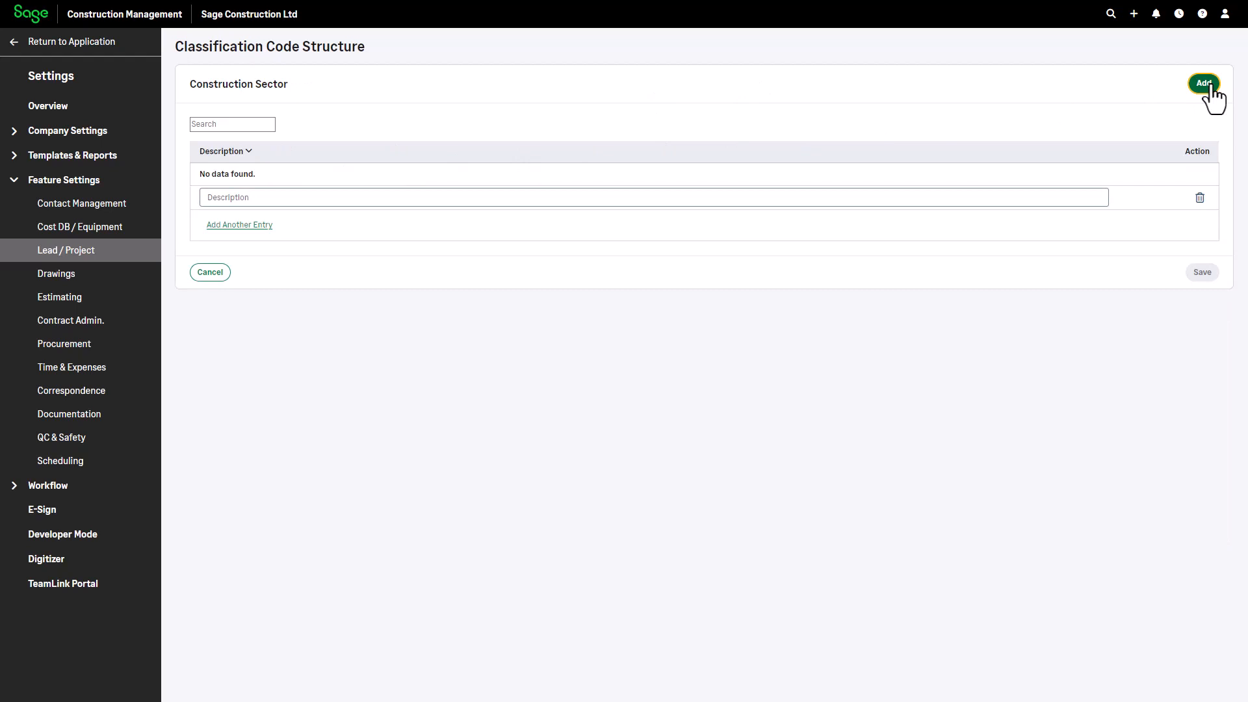
left_click(570, 197)
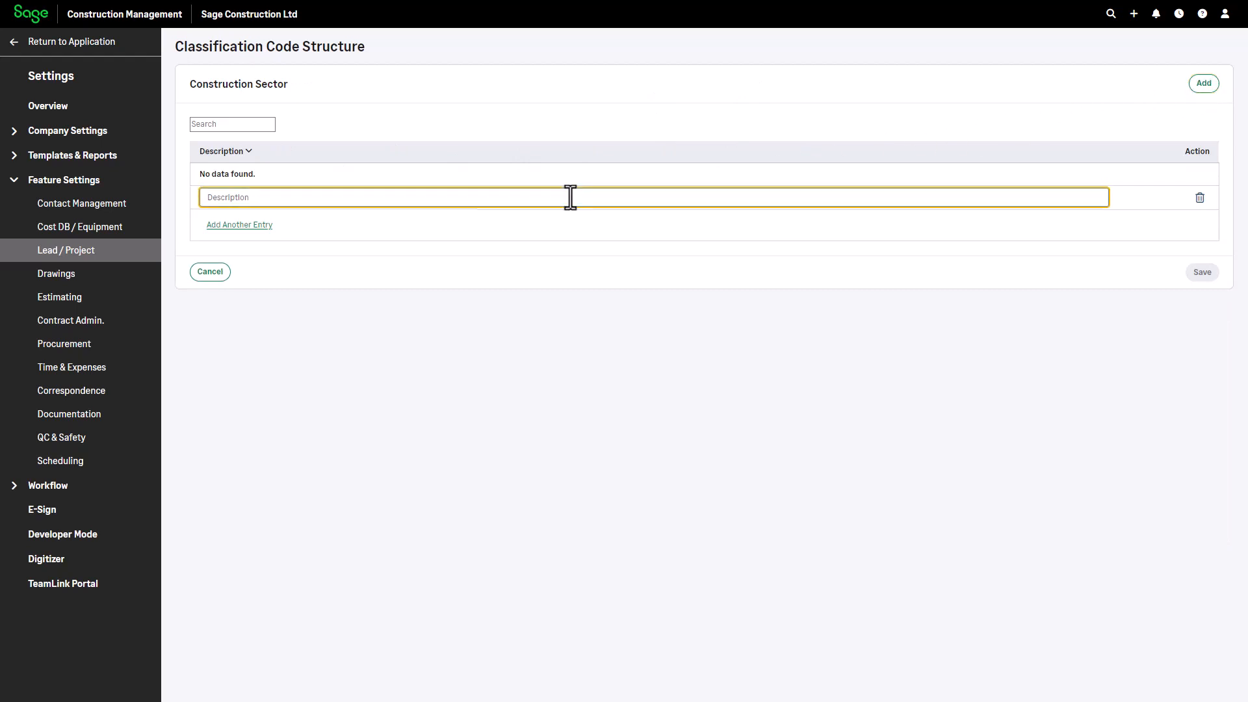
type("Int")
type("titutional")
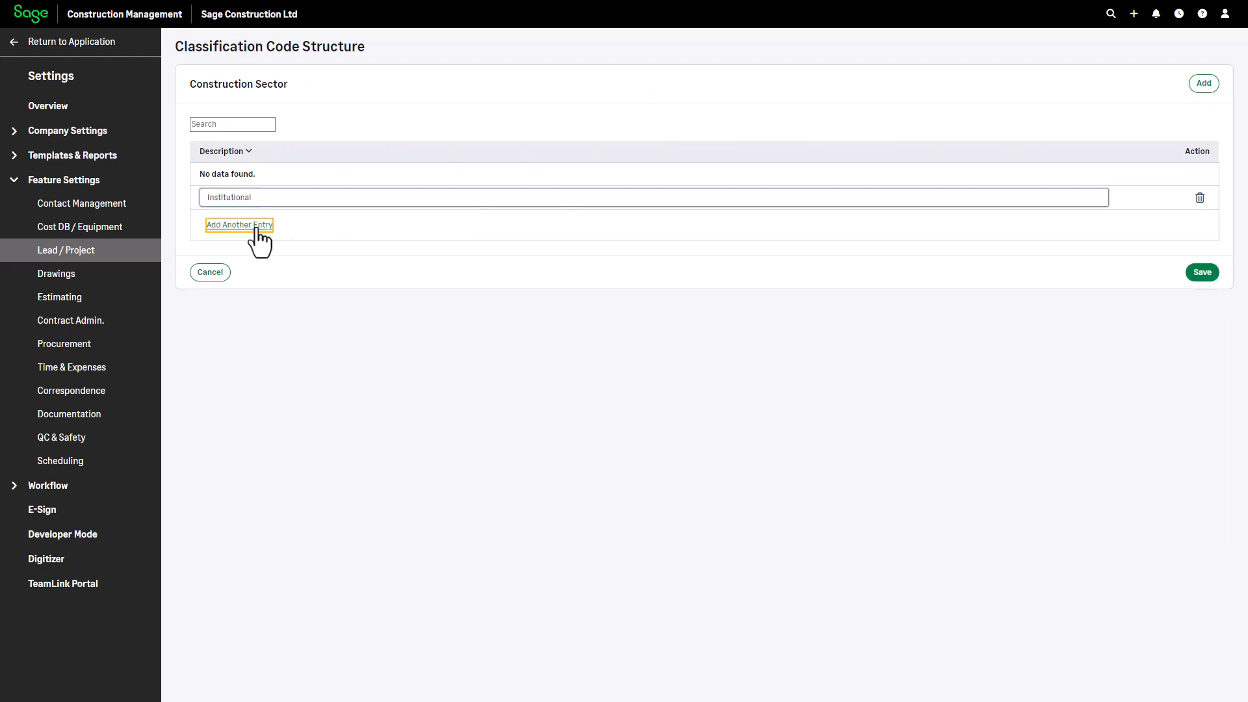
left_click(257, 225)
type("Commercial")
left_click(244, 249)
type("Industrial")
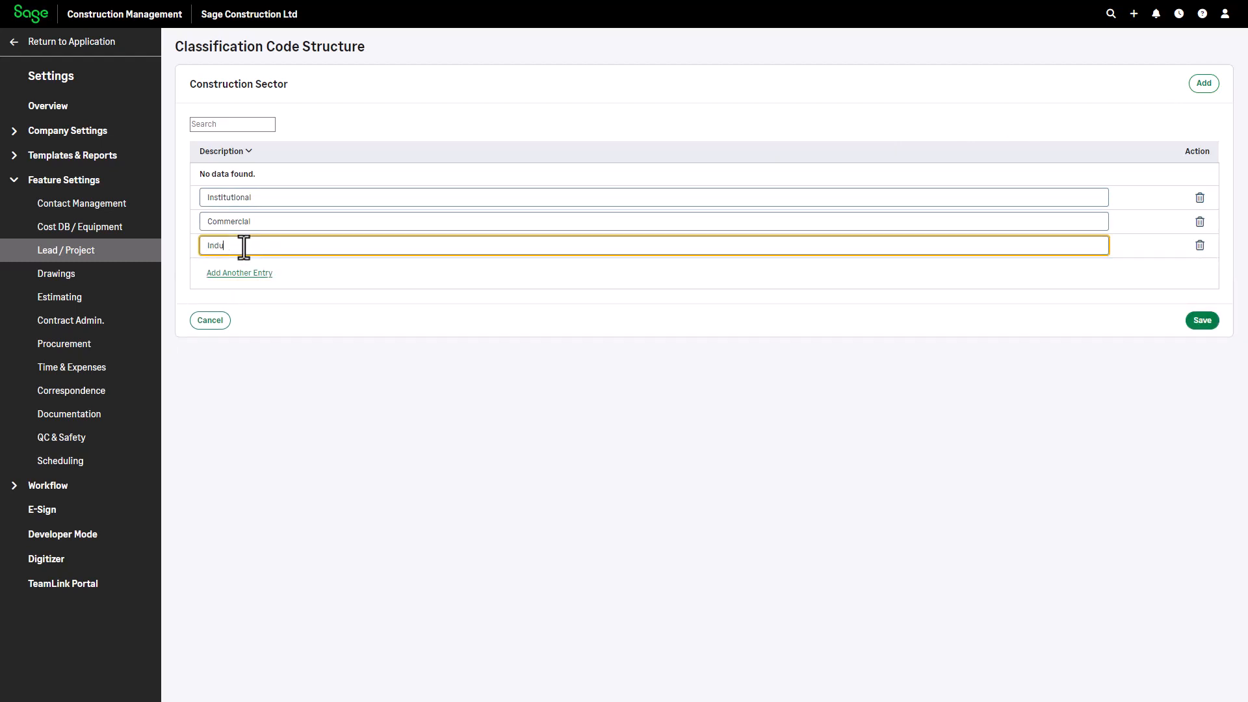
Step: Enter Infrastructure and Residential as further Construction Sector entries and save the list
left_click(256, 271)
type("Infrastructure")
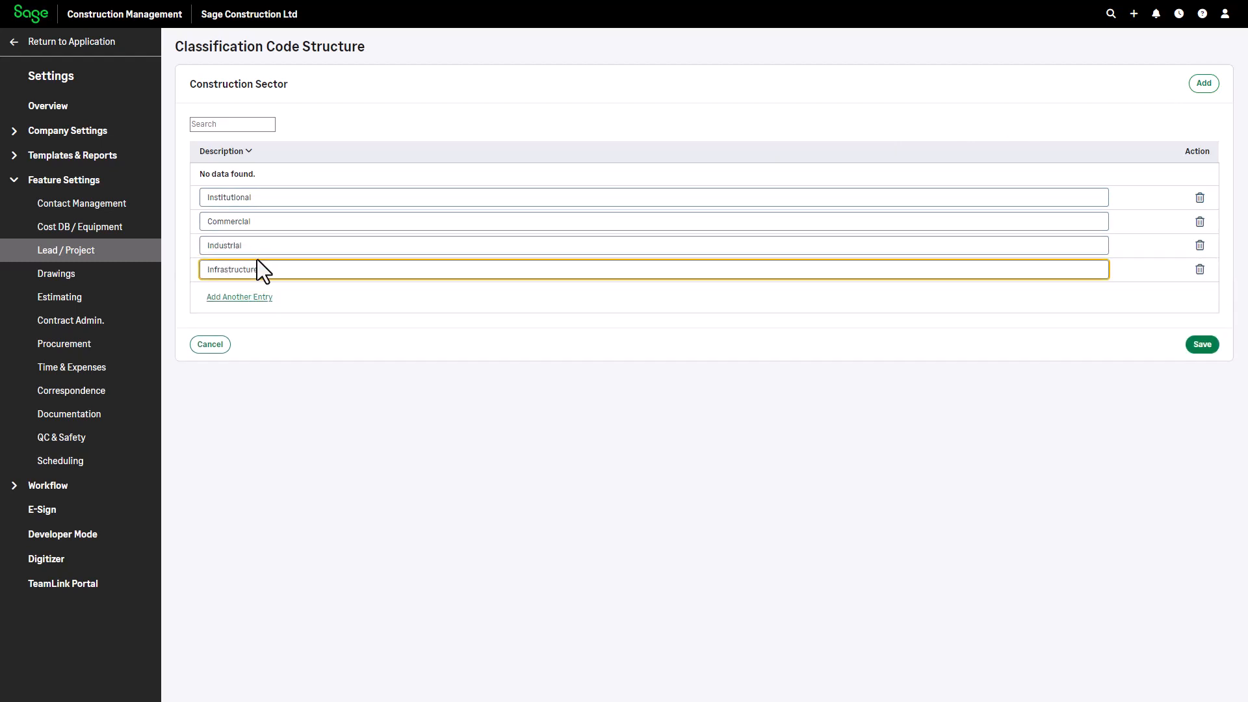
left_click(239, 296)
type("Reldential")
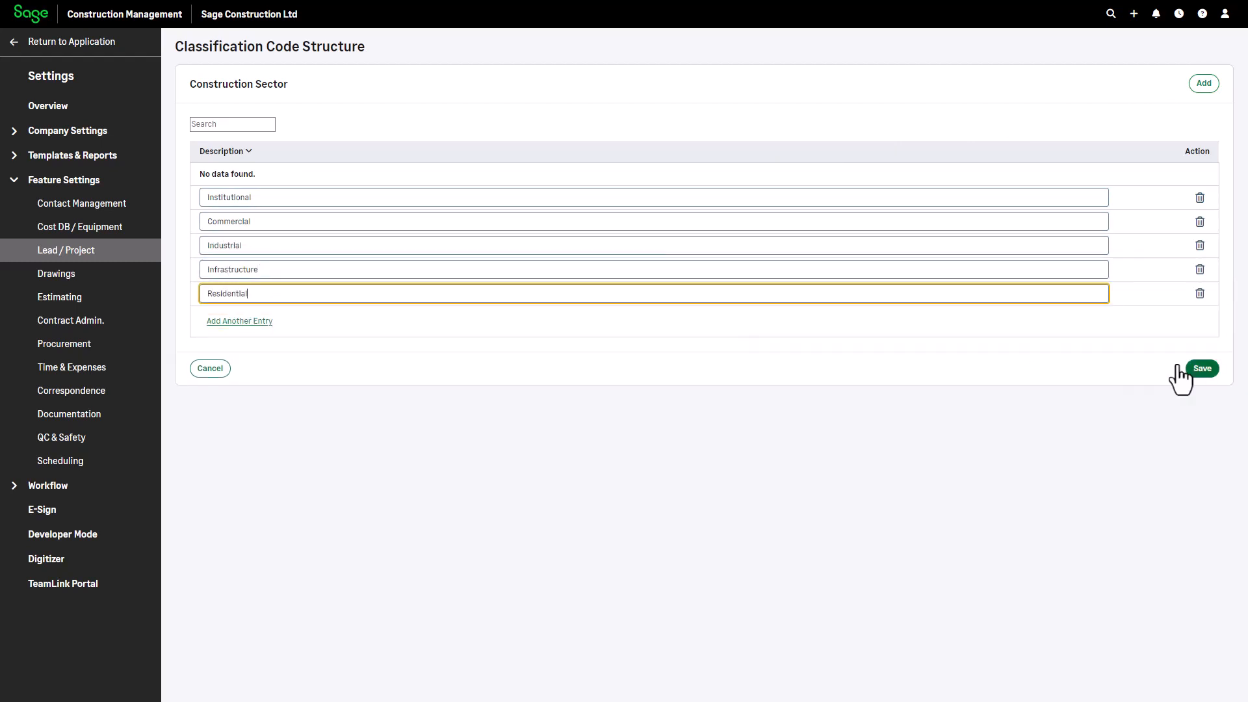
left_click(1199, 369)
left_click(758, 76)
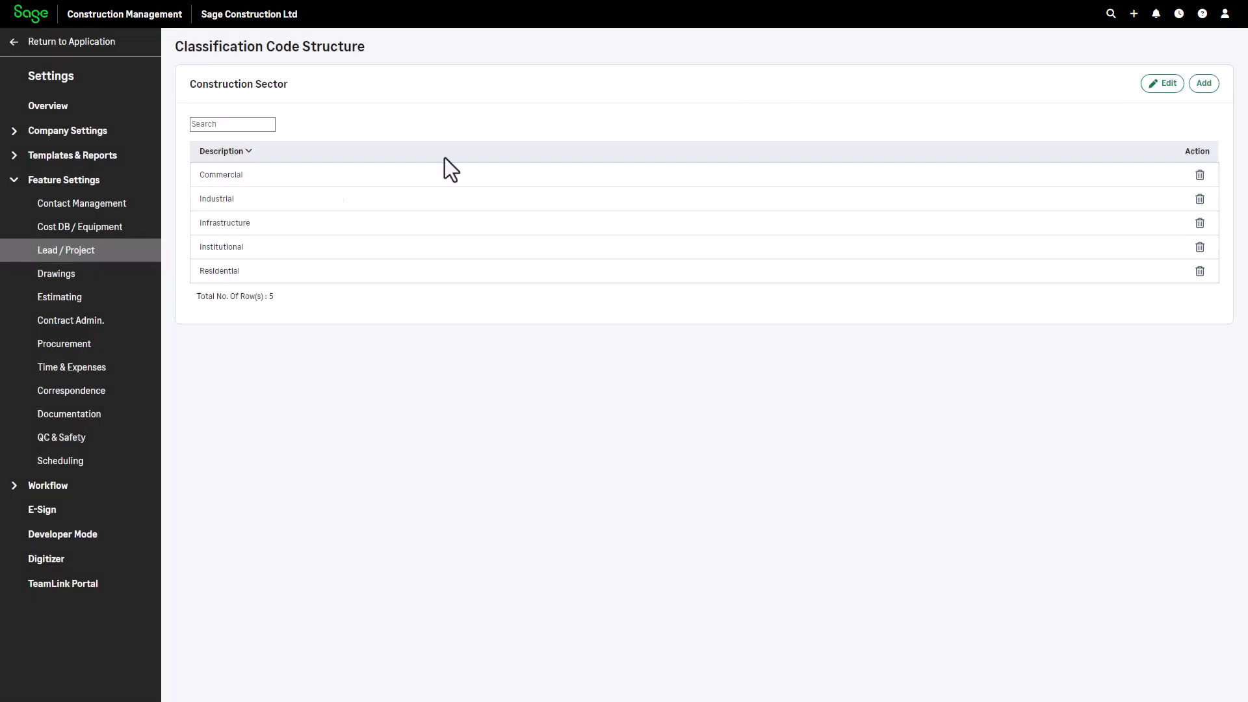
Step: Add another lead and project classification type called Green Certification and save it
left_click(75, 253)
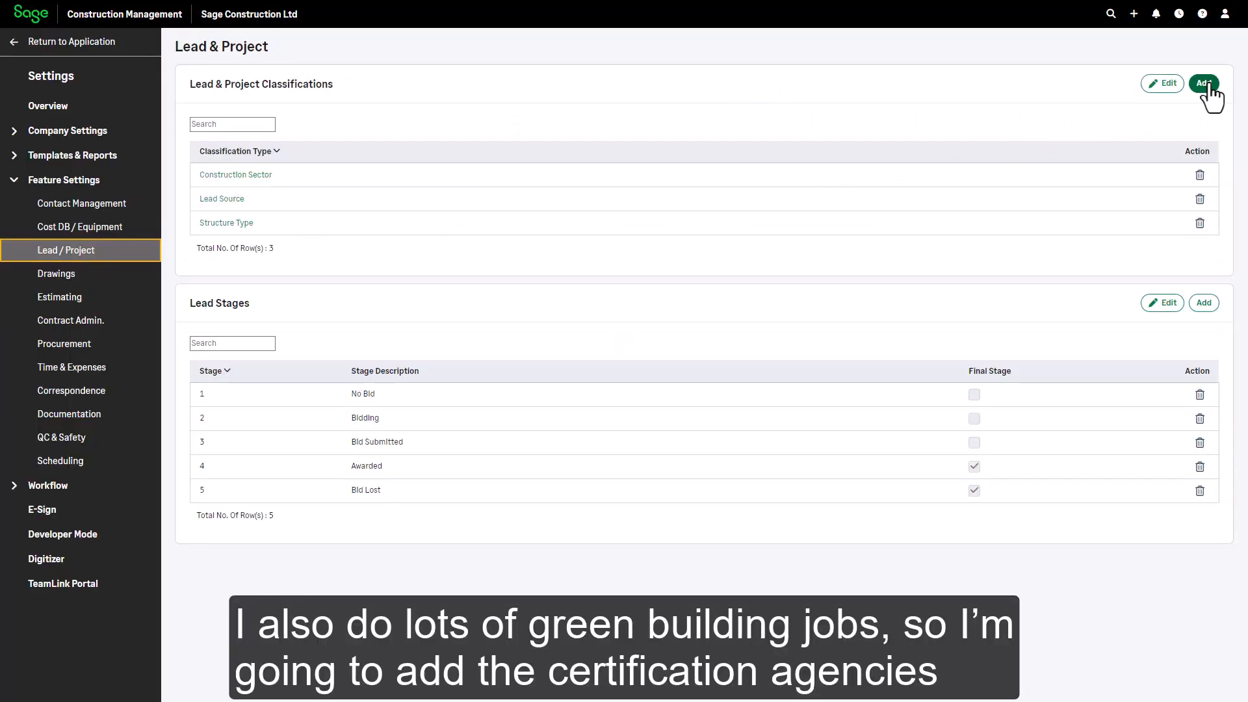
left_click(1204, 84)
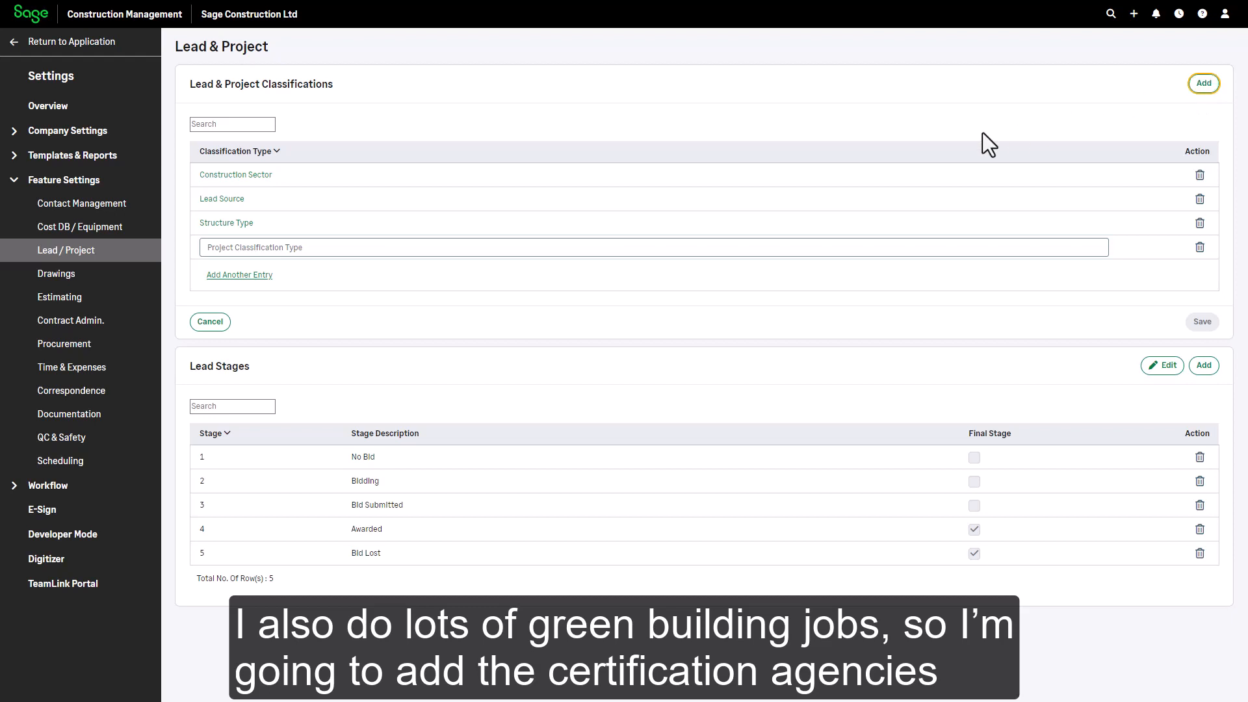
left_click(557, 247)
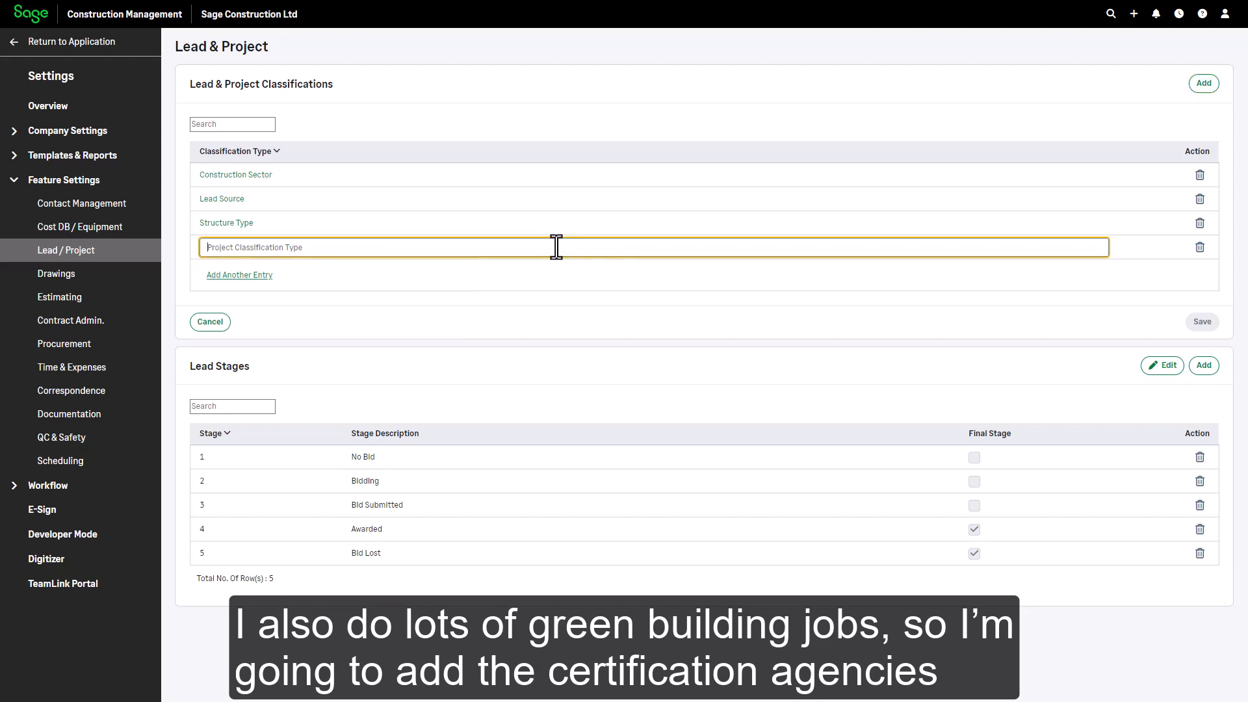
type("Green Ce")
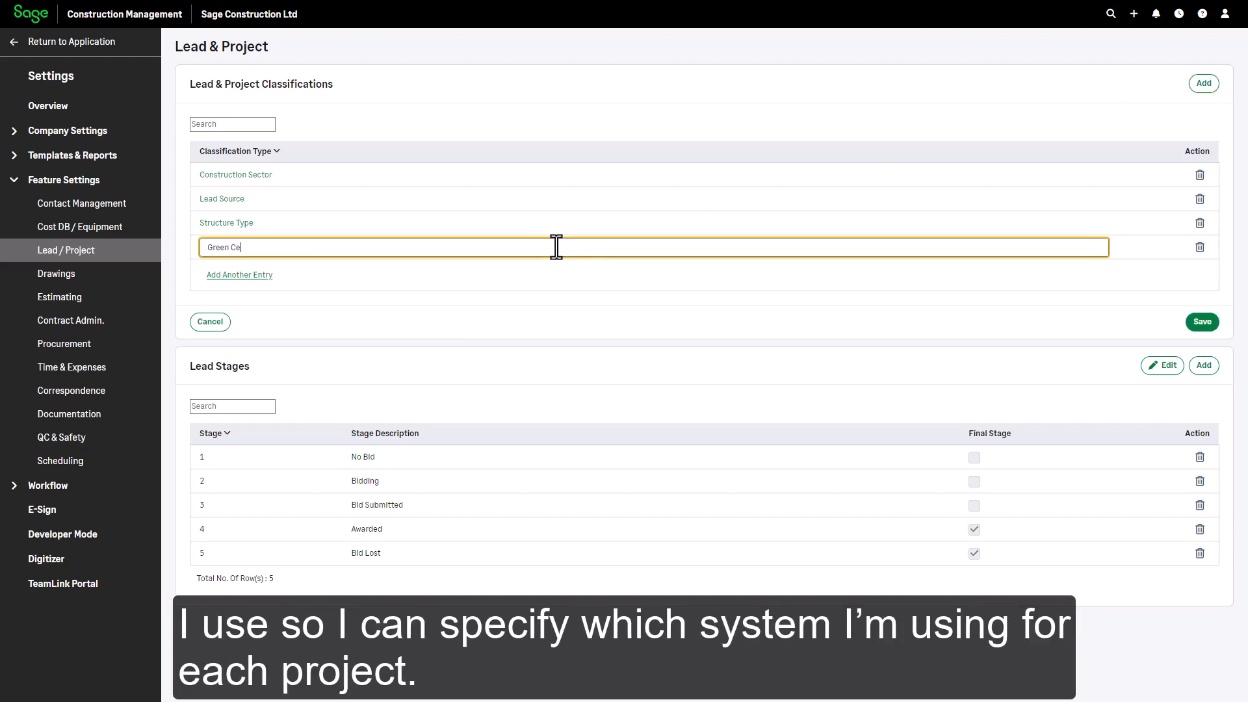
type("rtification")
left_click(1188, 320)
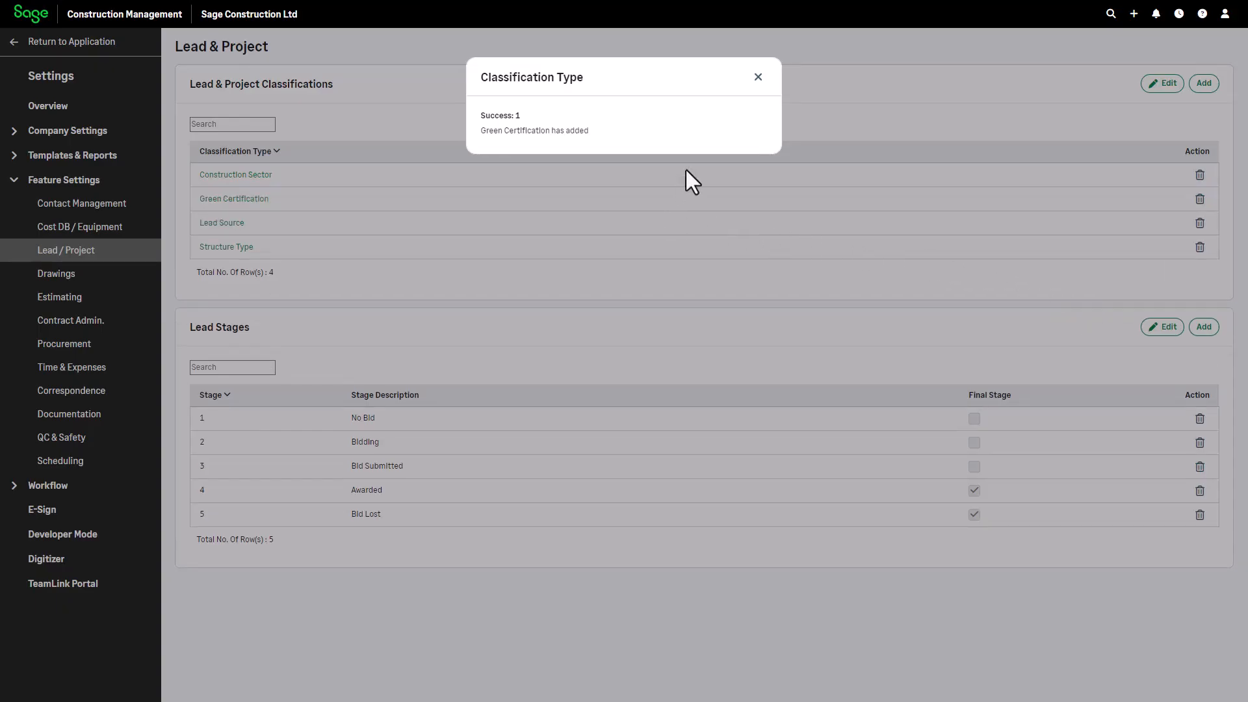
left_click(758, 77)
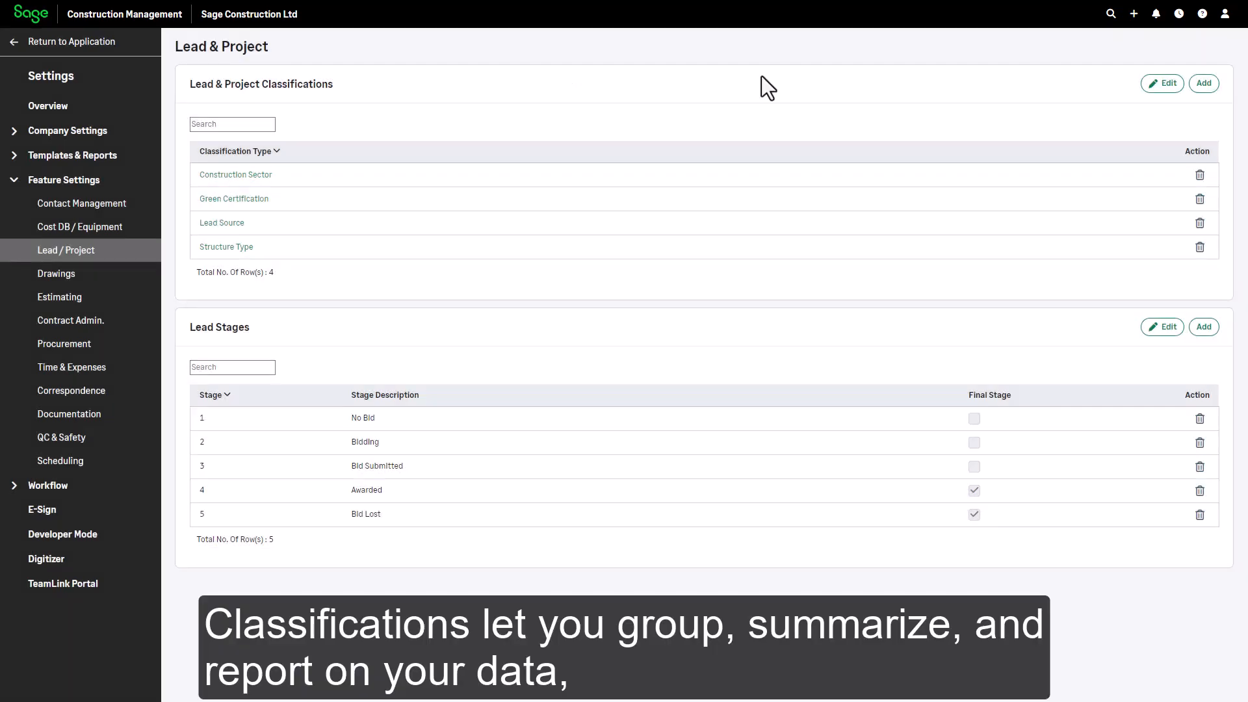
Step: Enter LEED and GBI as new entries in the Green Certification classification list
left_click(242, 200)
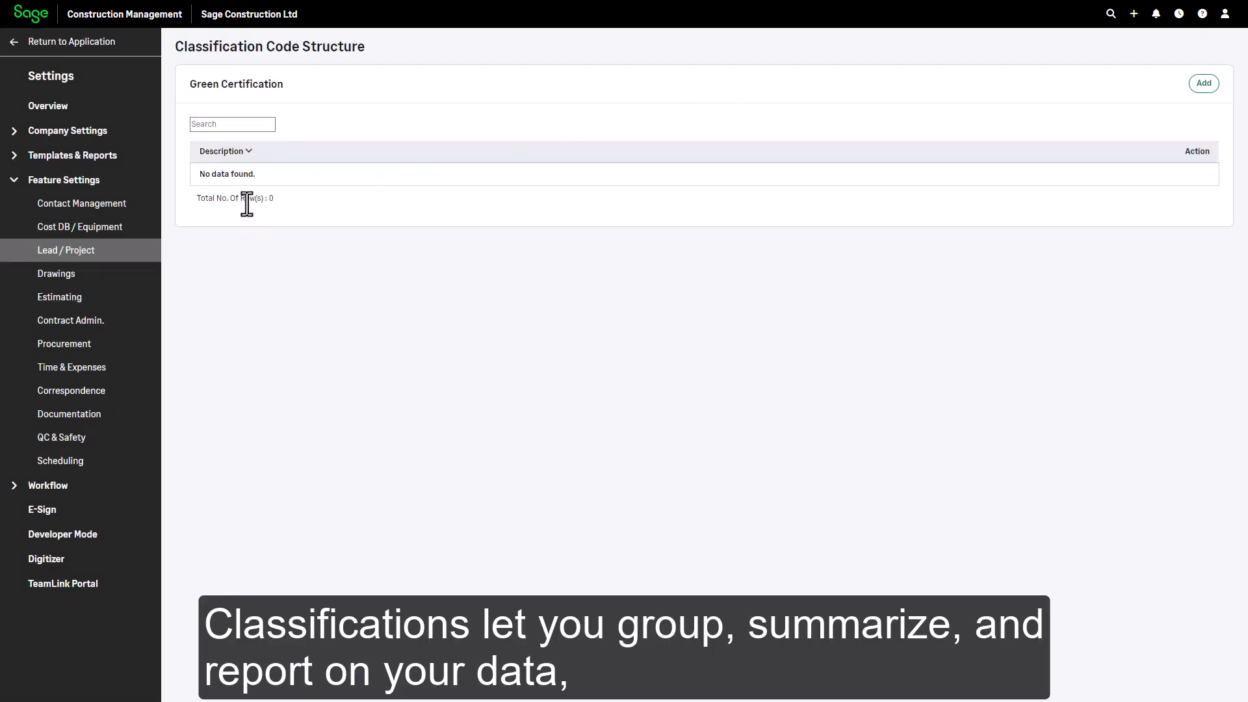
left_click(1204, 83)
left_click(489, 197)
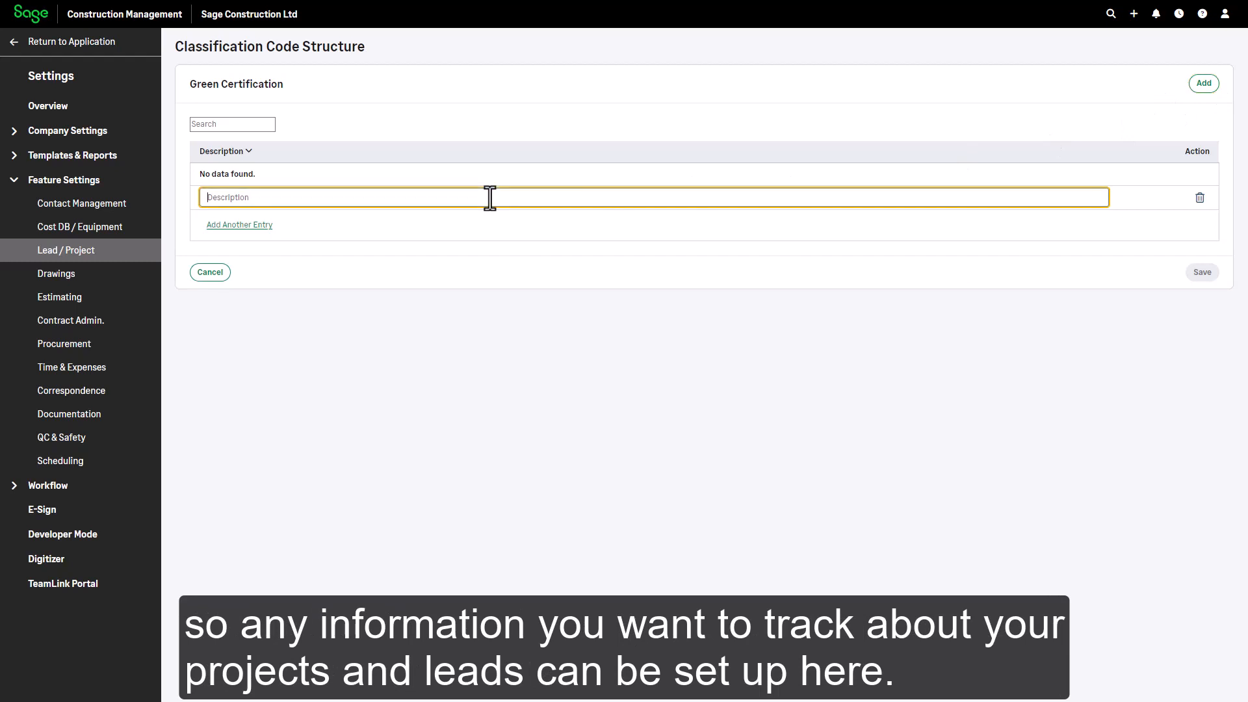
type("LEED")
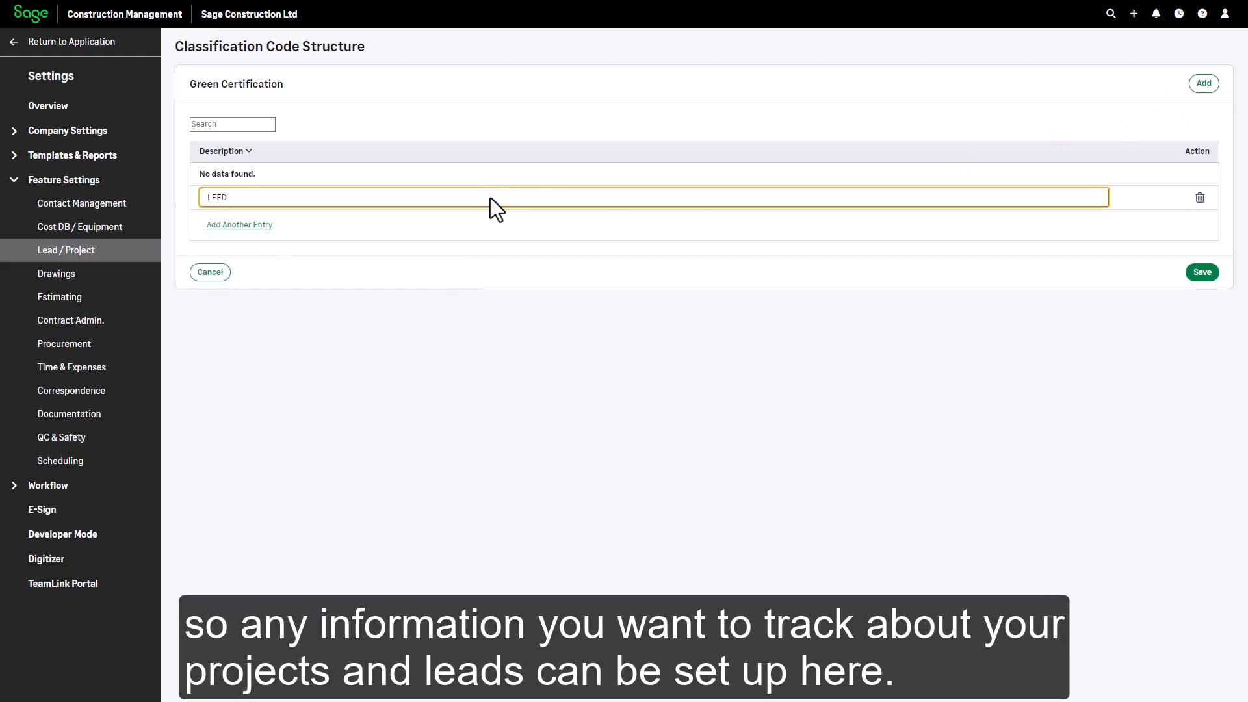
key("Return")
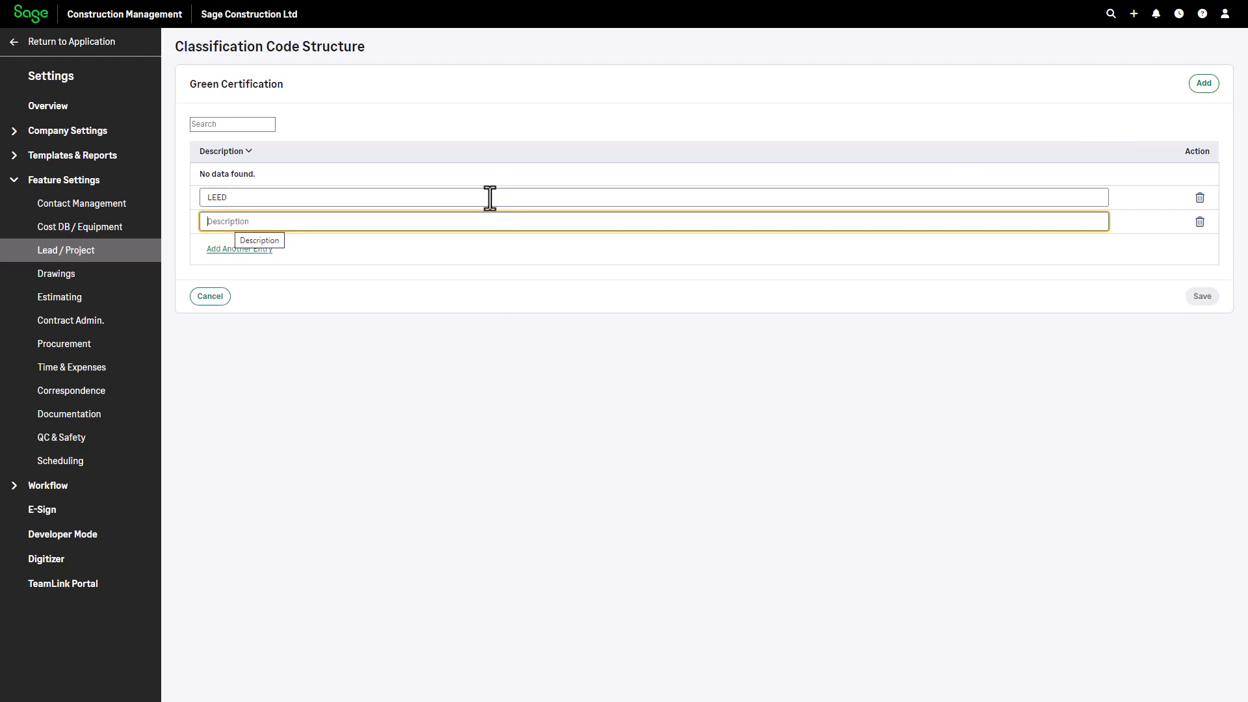
type("GBI")
Step: Enter NGBS and BREEAM as further Green Certification entries and save the list
left_click(231, 250)
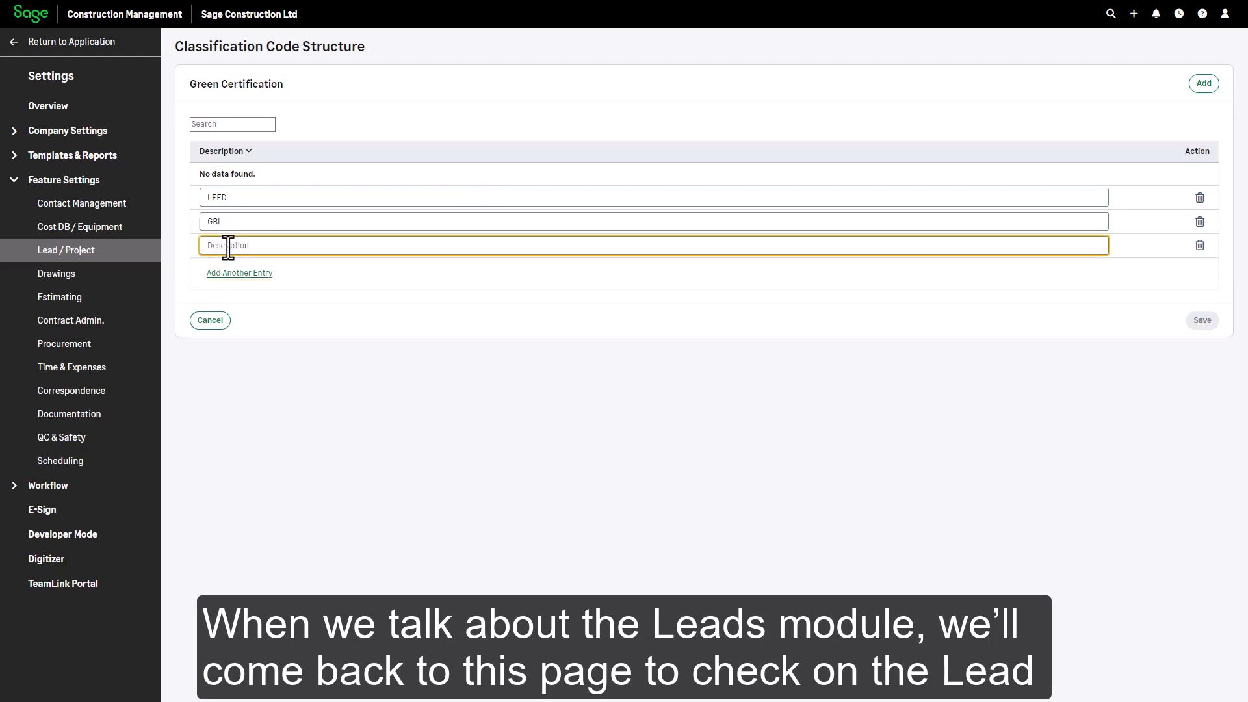
type("NGBS")
left_click(238, 273)
type("B")
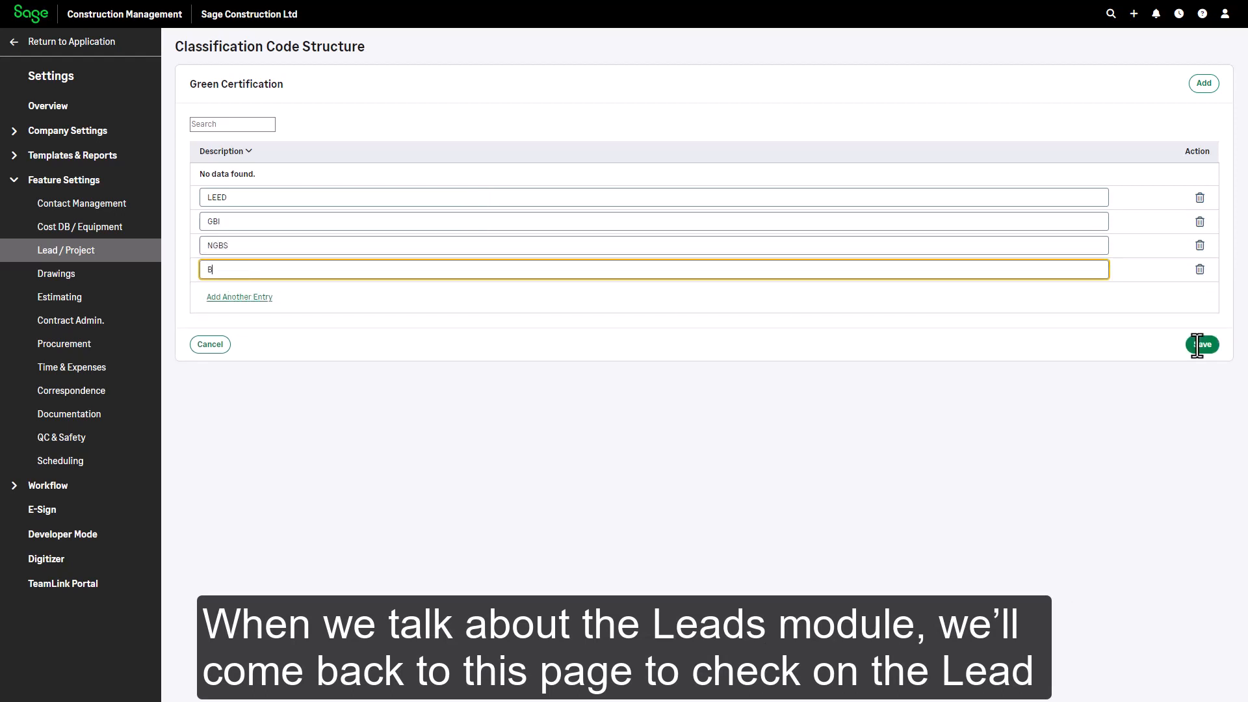
type("REEAM")
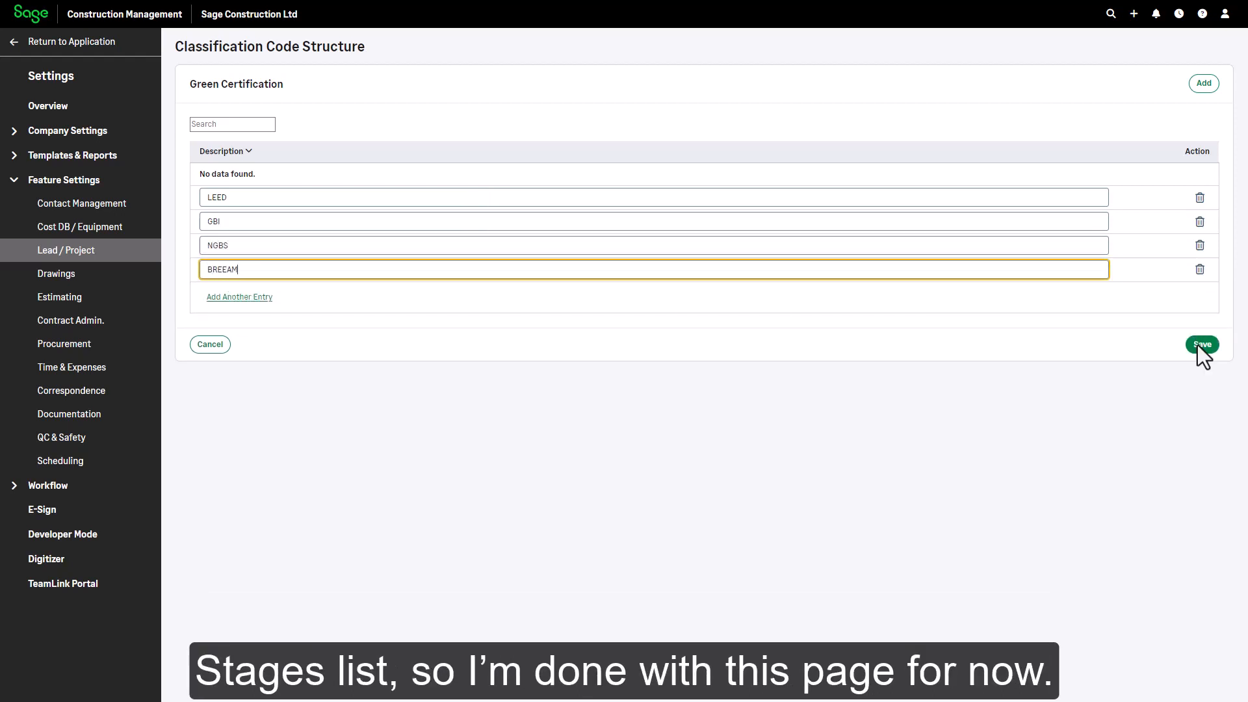
left_click(1197, 345)
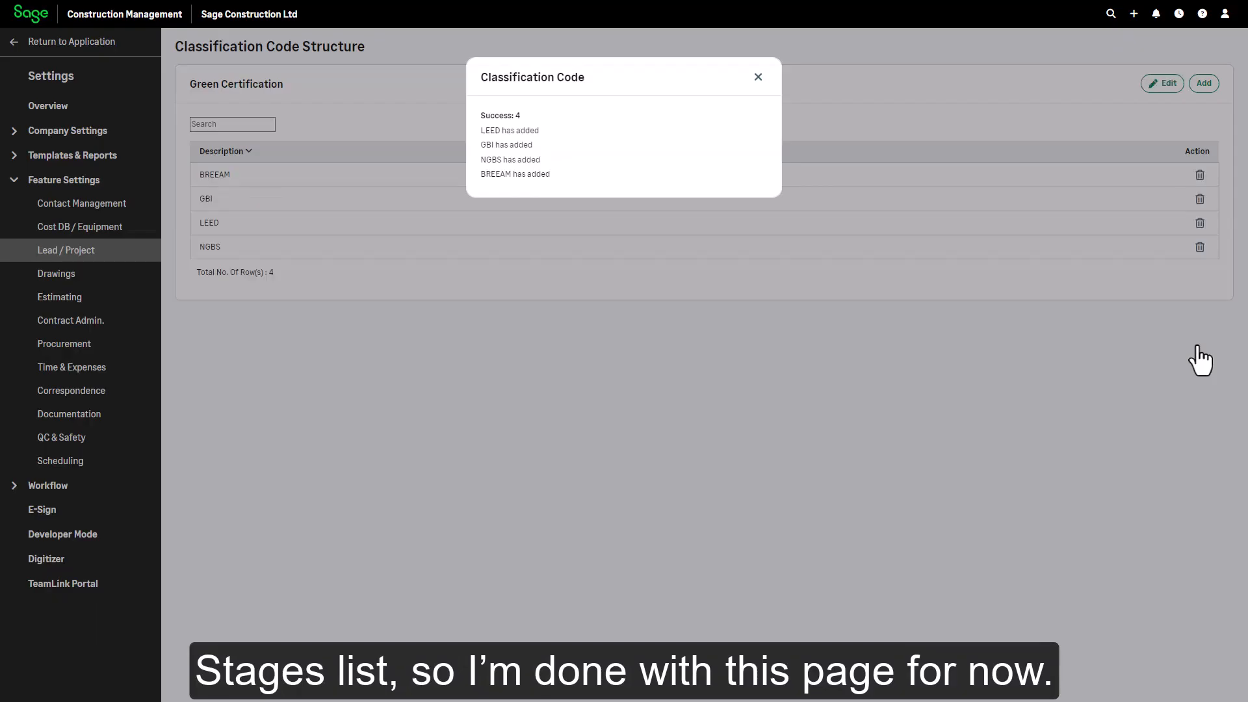
left_click(757, 77)
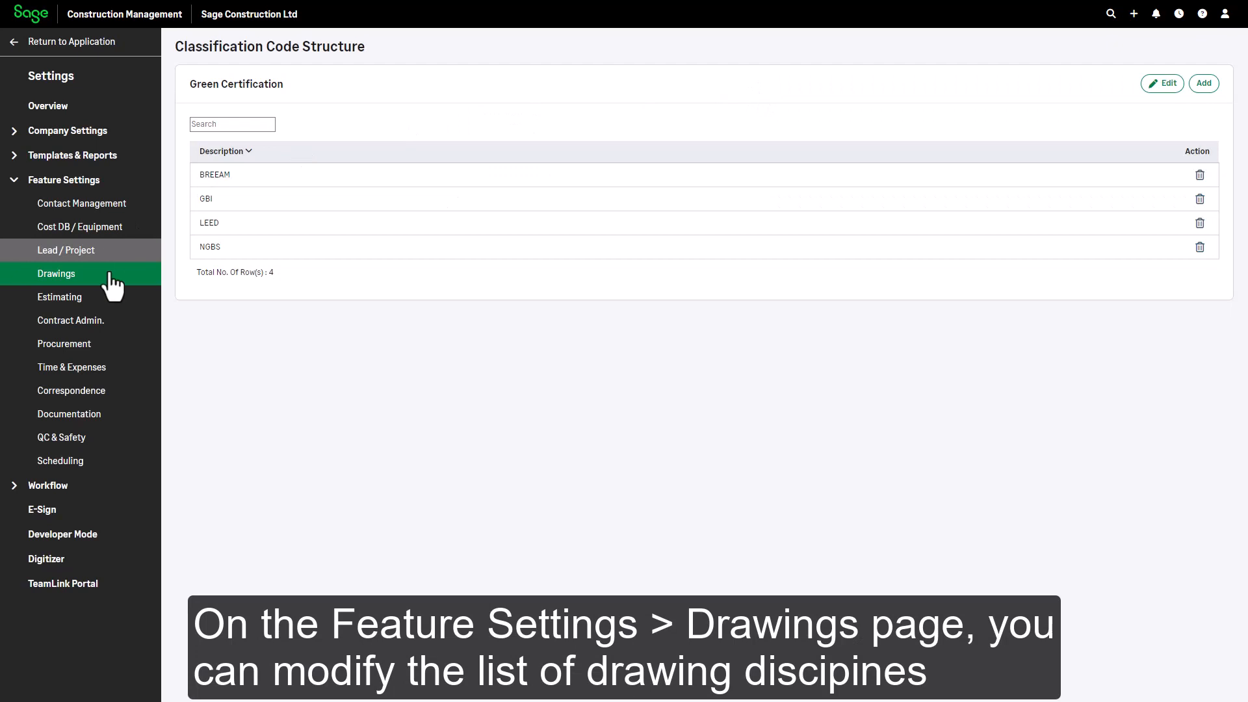
Step: Open the feature settings page for Drawings
left_click(112, 277)
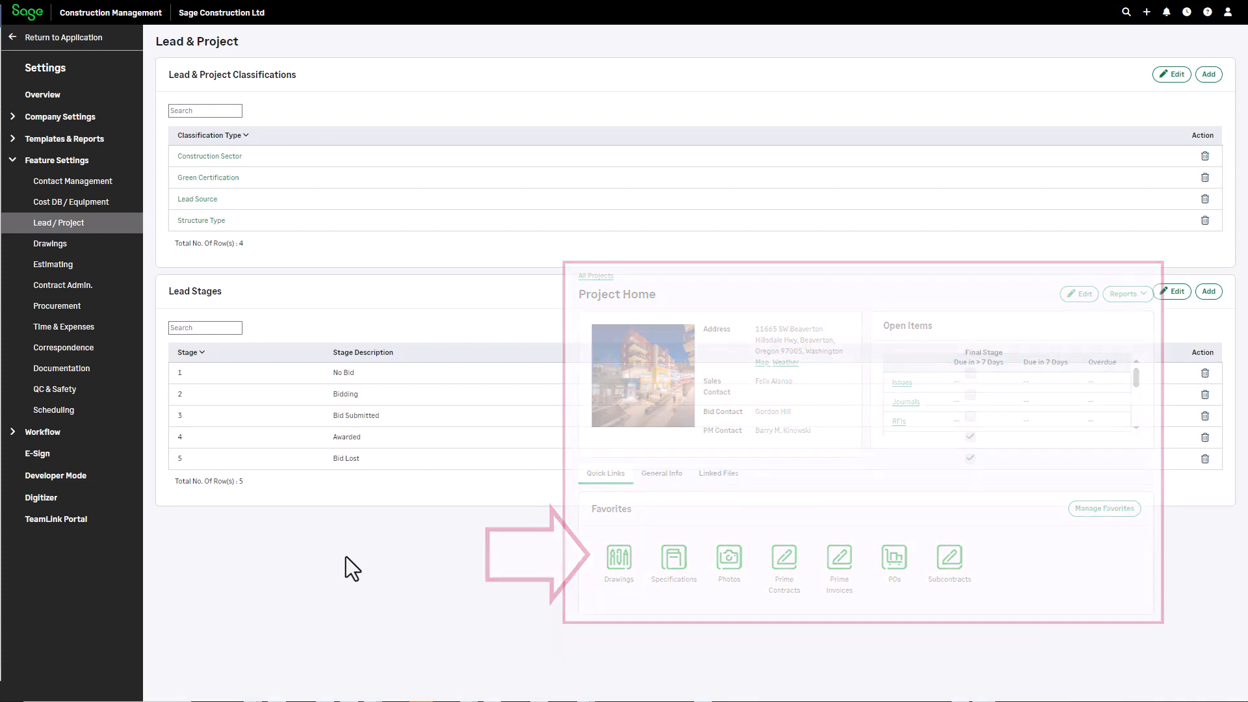
Step: Add Estimates, Job Cost Codes and COs to the favorite features and save the selection
left_click(28, 101)
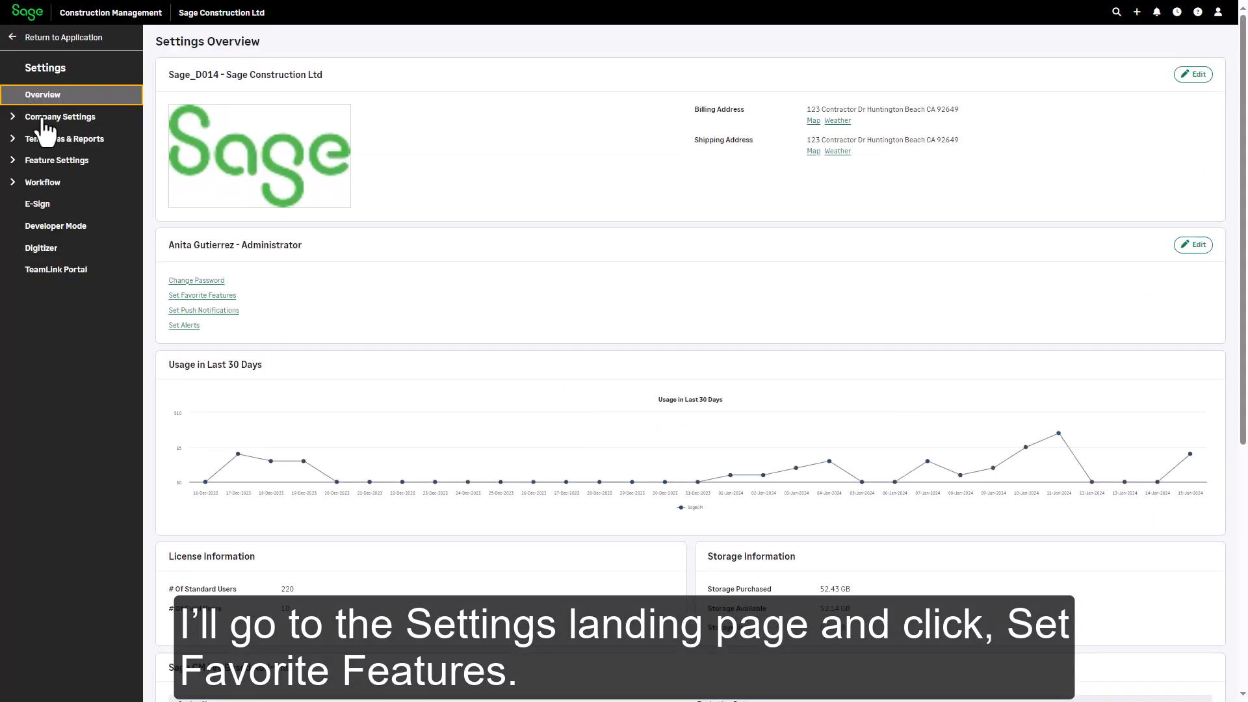
left_click(193, 296)
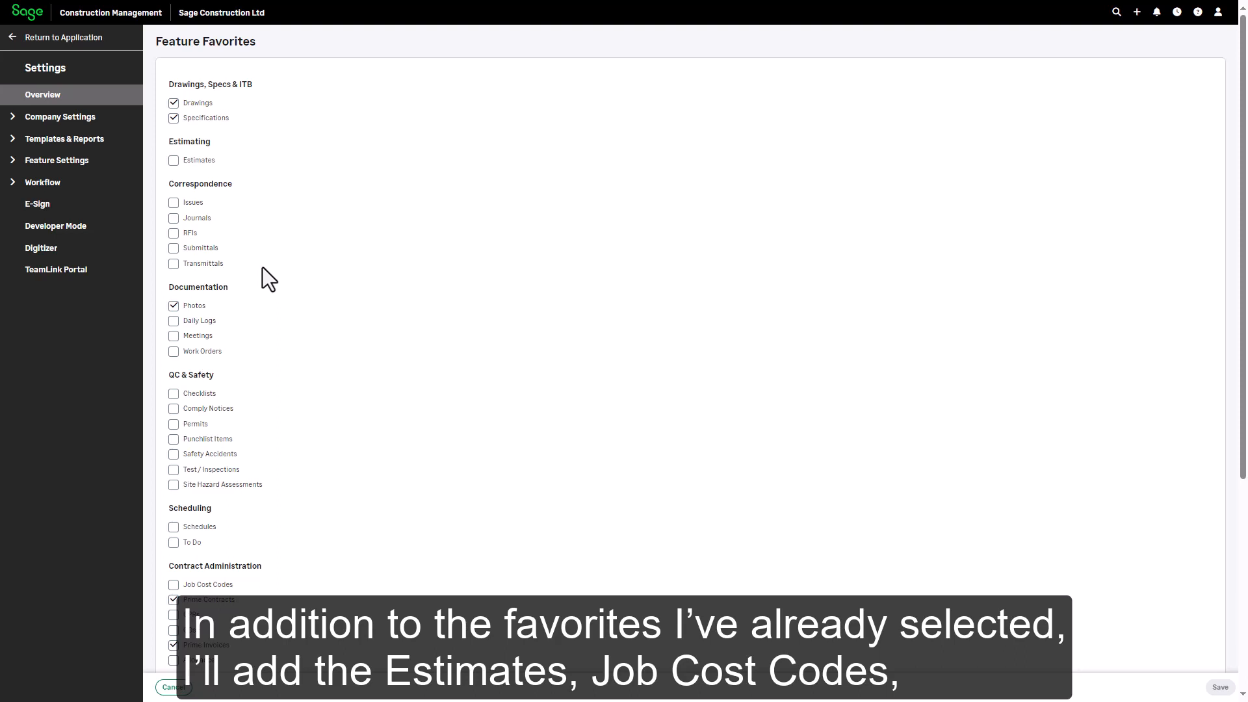
left_click(174, 160)
left_click(173, 585)
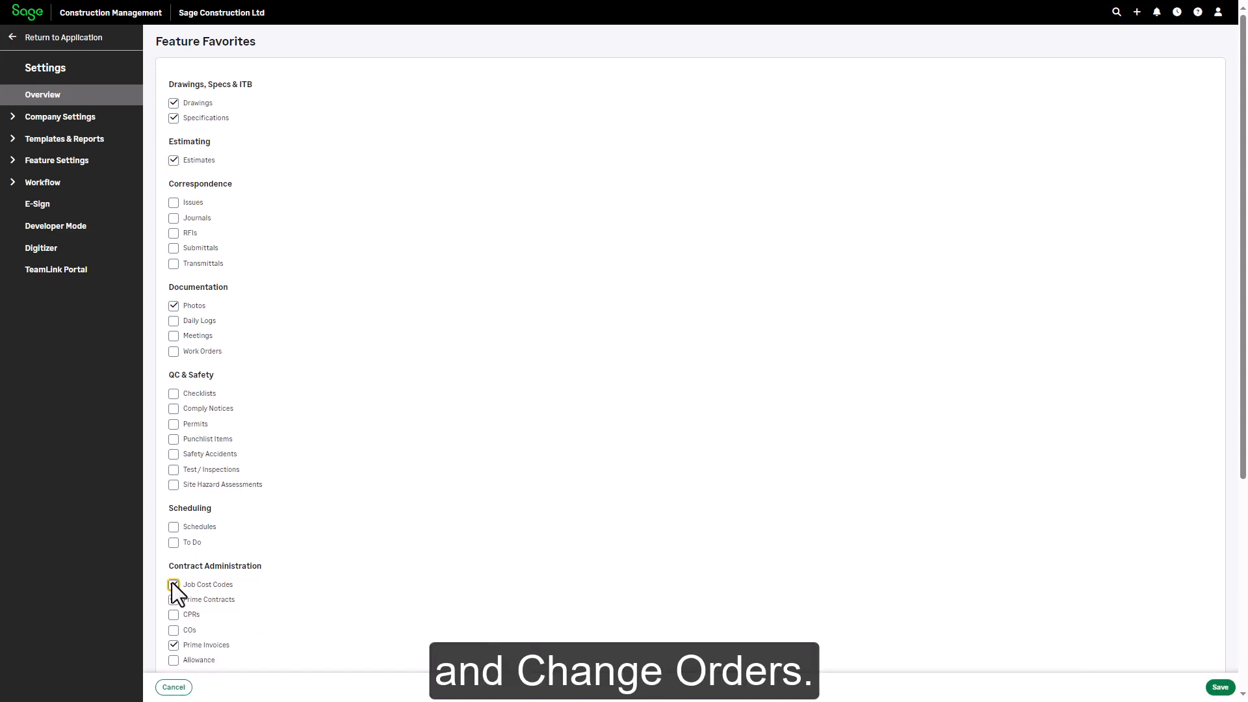
left_click(174, 629)
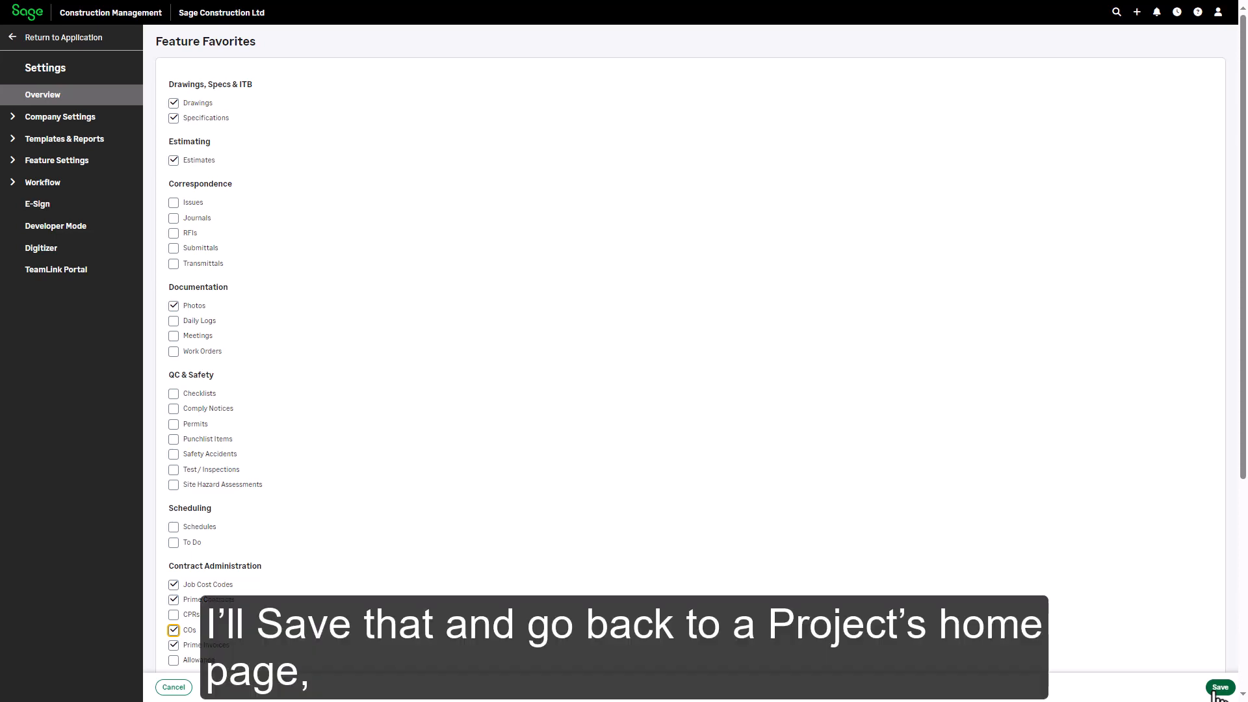
left_click(1215, 690)
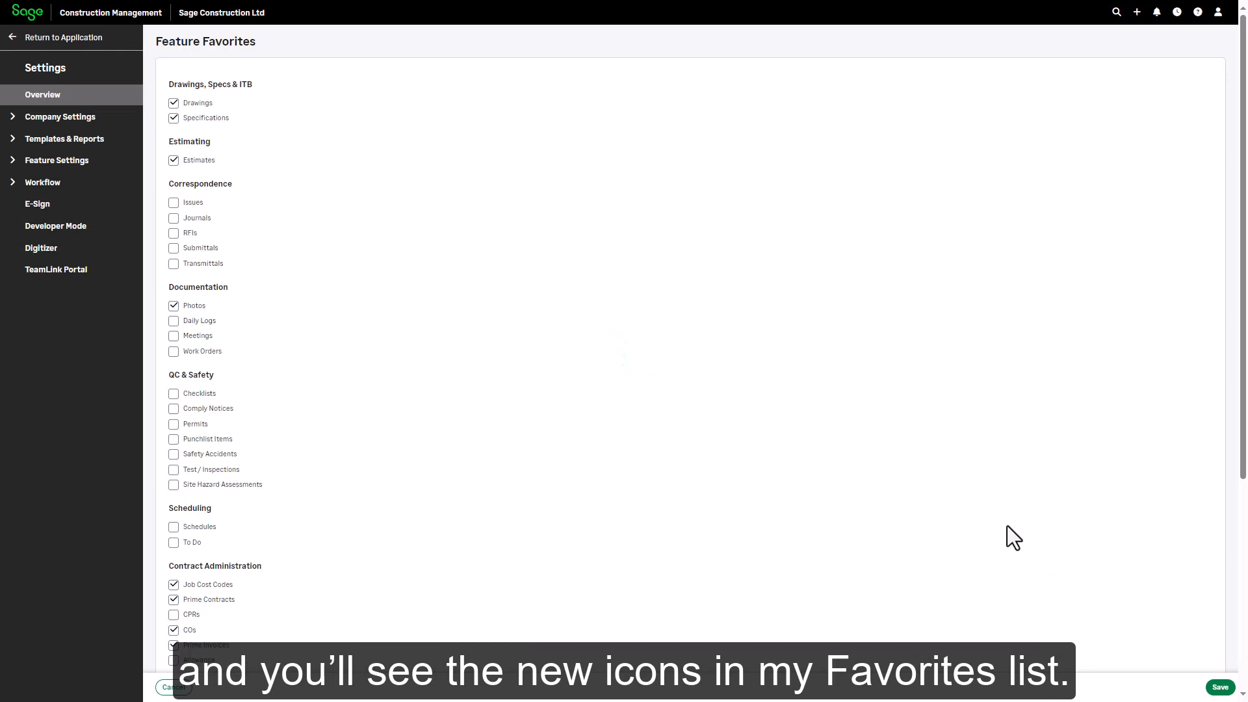
Step: Leave the settings and view the favorites on the Willamette Valley Plaza project's home page
left_click(79, 42)
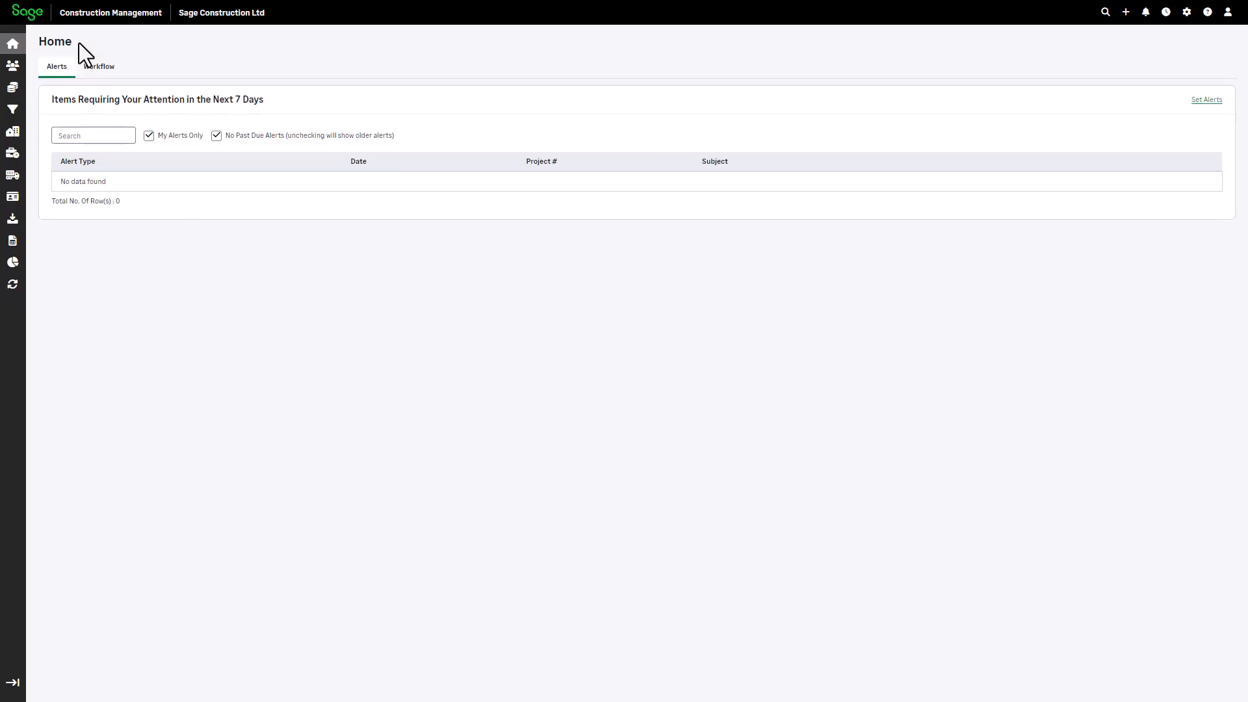
left_click(19, 130)
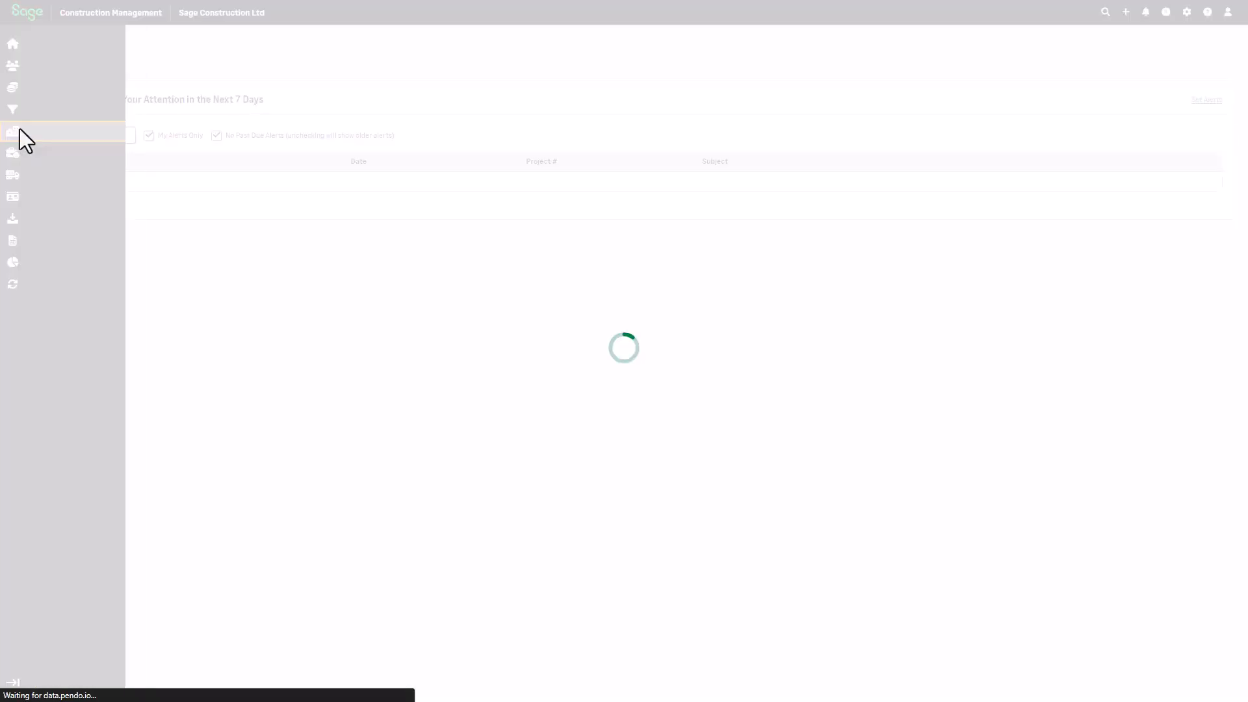
left_click(408, 109)
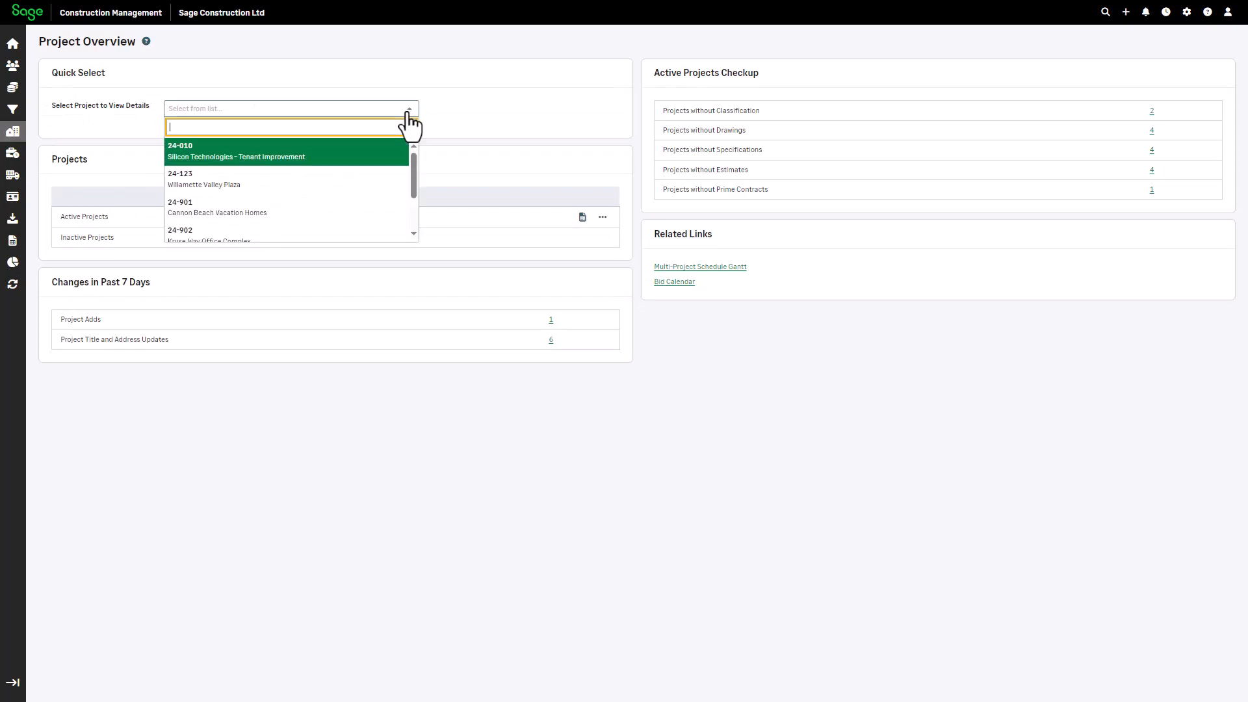
left_click(316, 180)
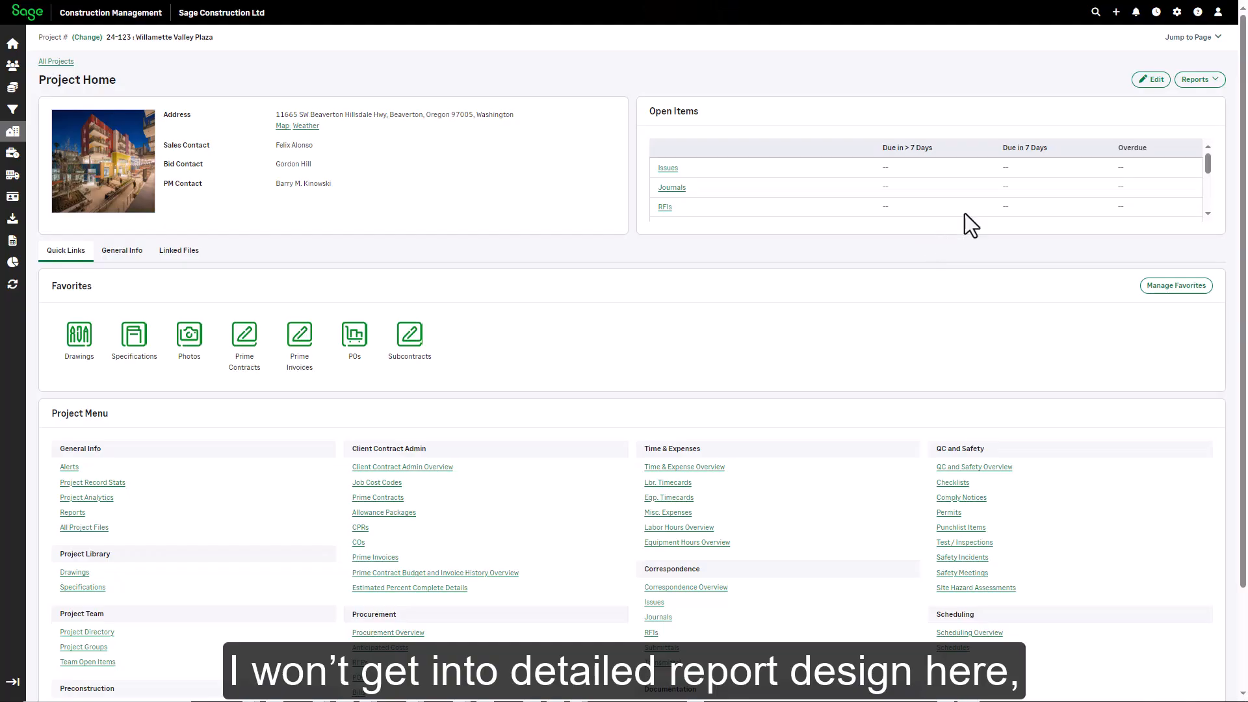
Step: Return to the settings and view the list of scope templates
left_click(1176, 15)
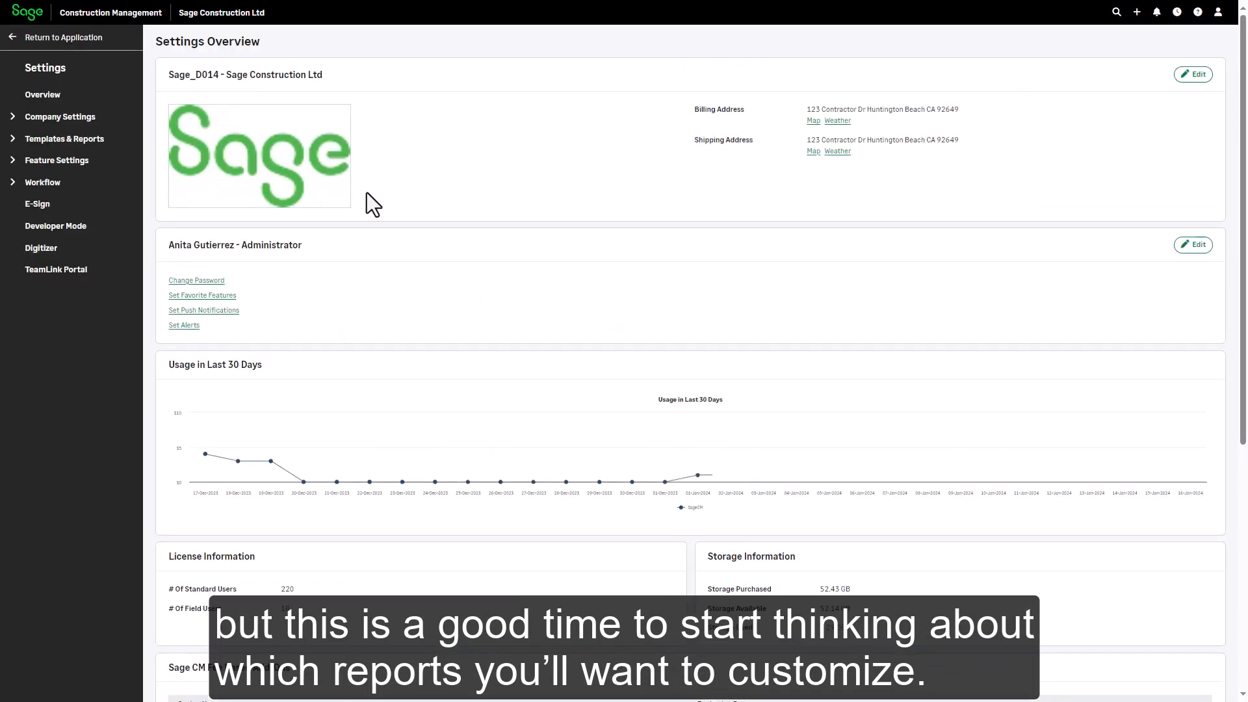
left_click(13, 143)
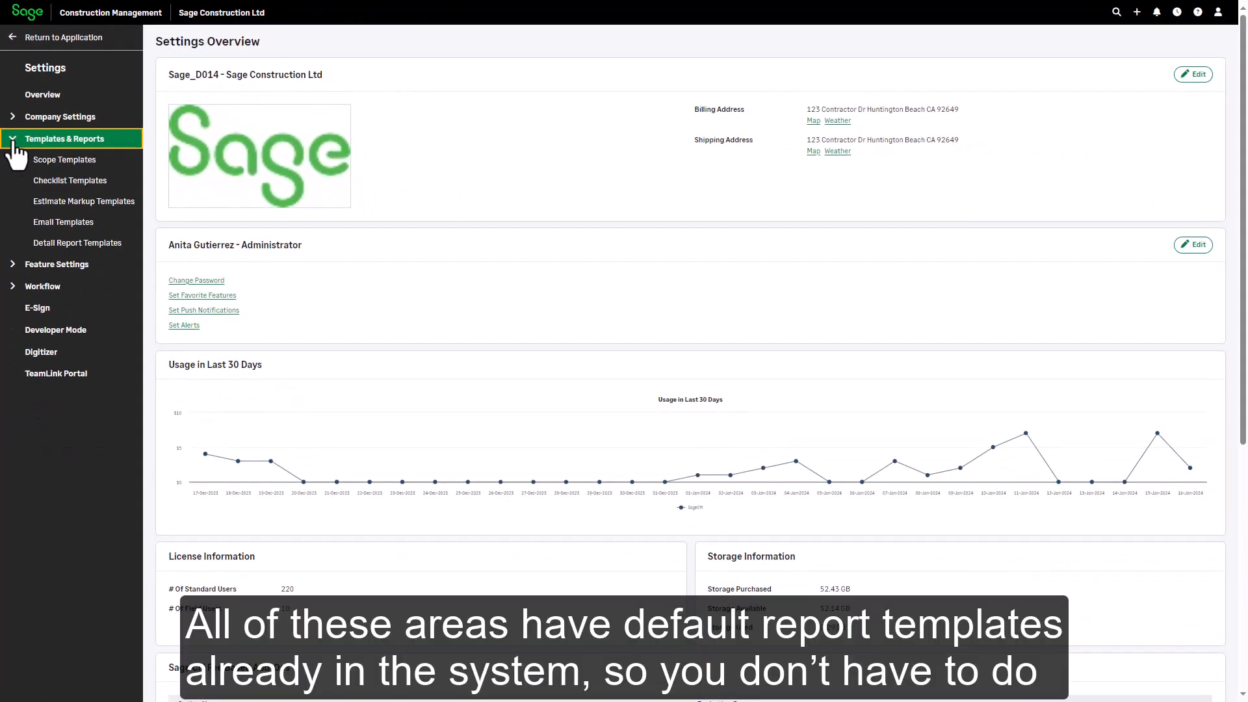
left_click(46, 160)
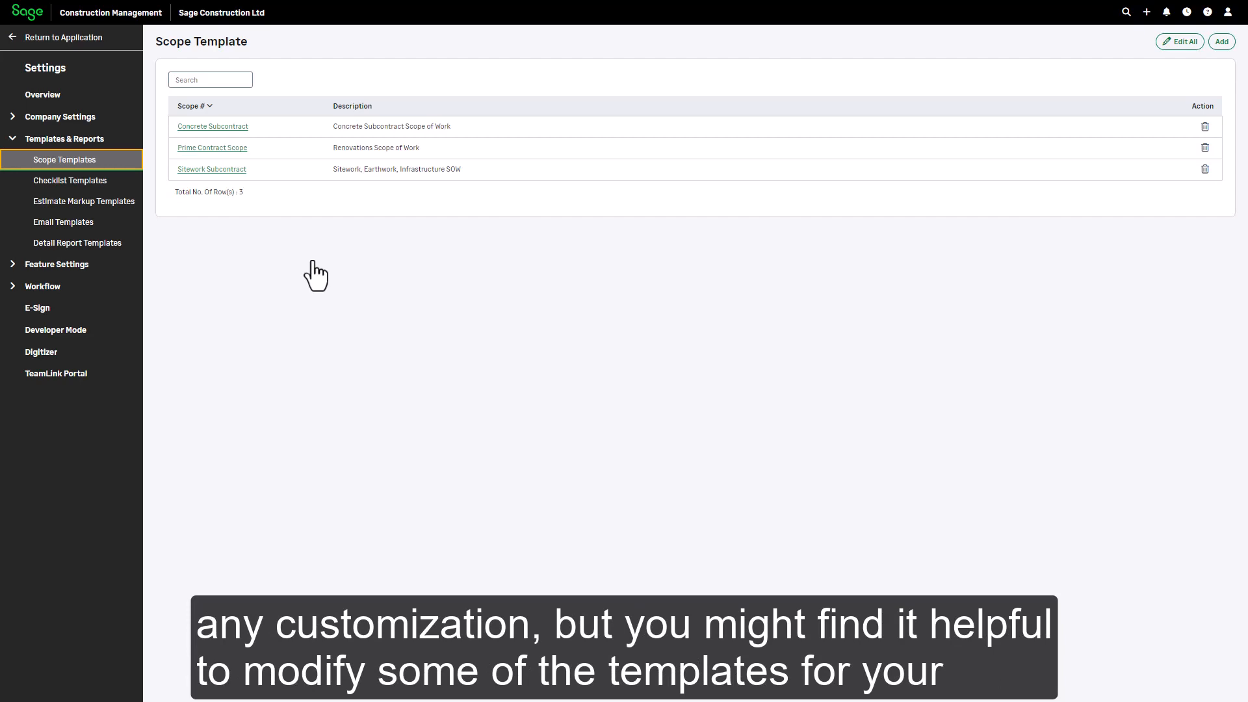
Step: Start uploading a new detail report template and set its feature to Project Profile
left_click(101, 243)
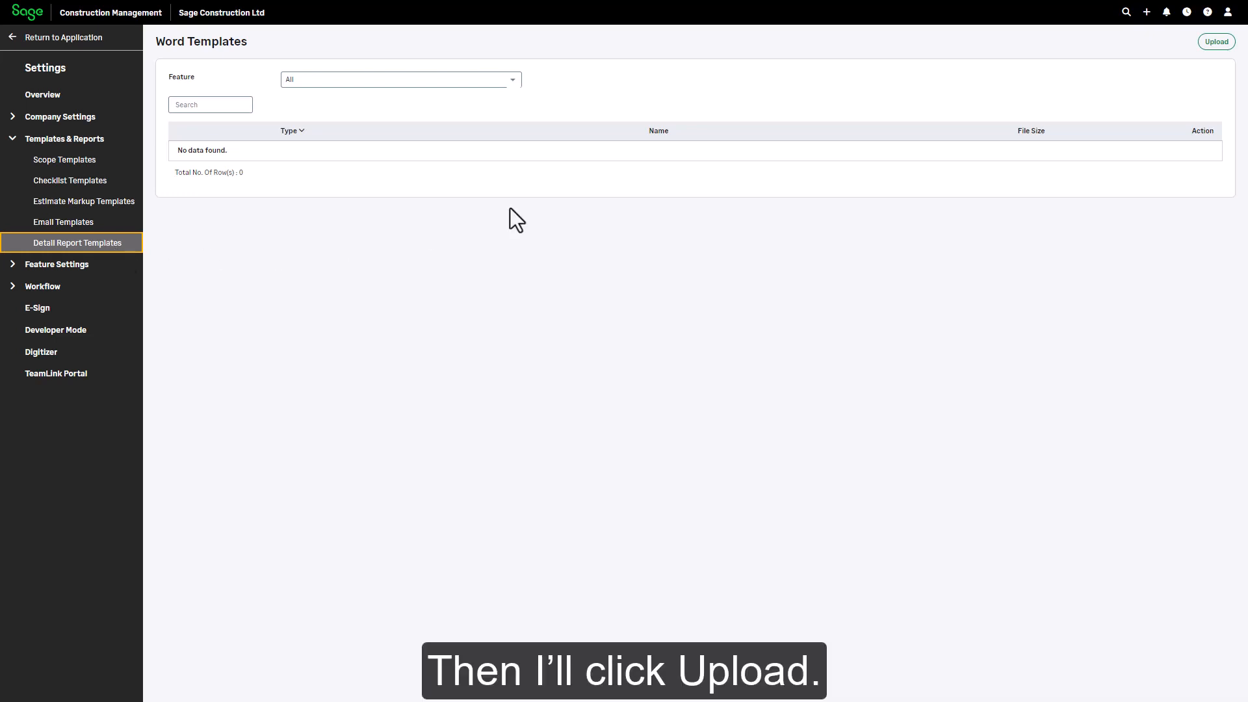
left_click(1216, 43)
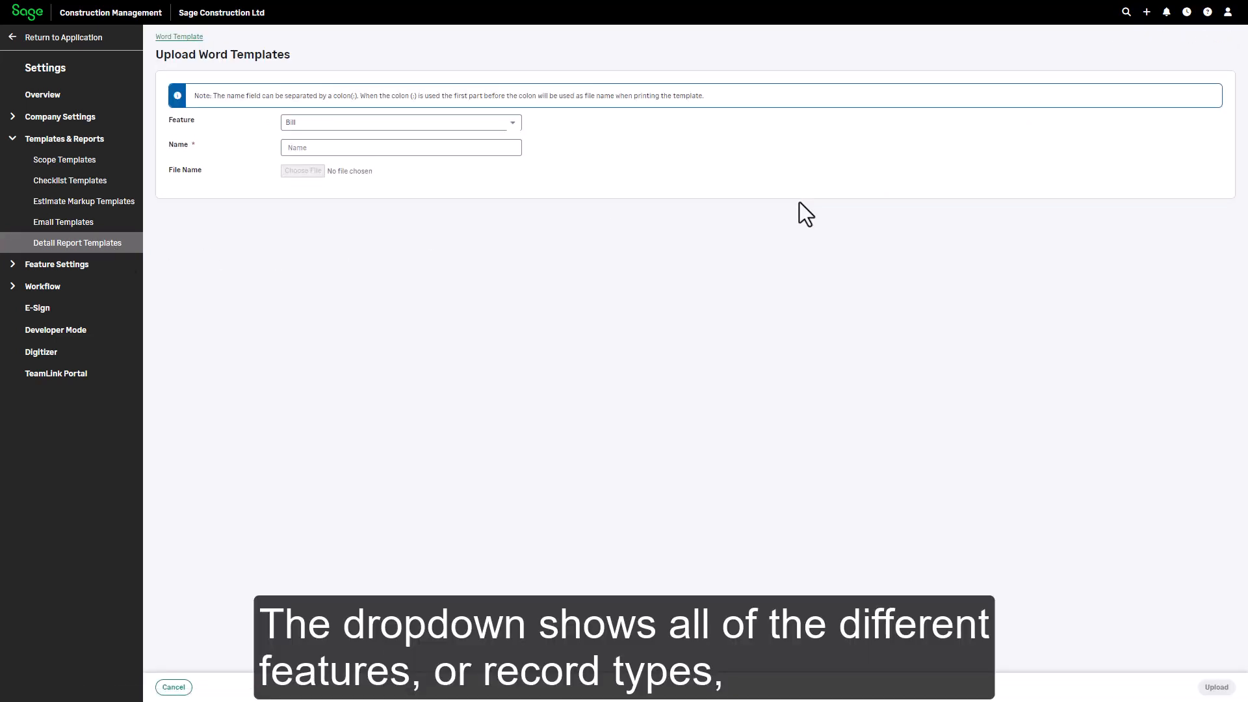
left_click(440, 124)
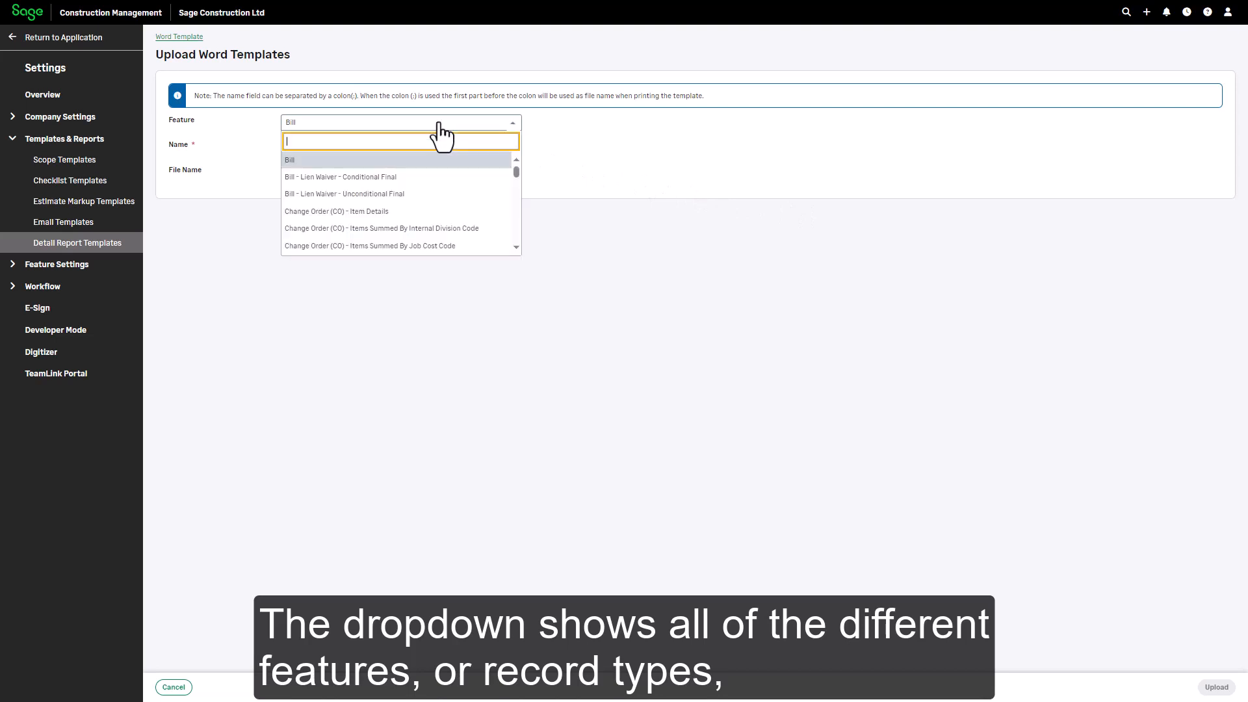
type("proj")
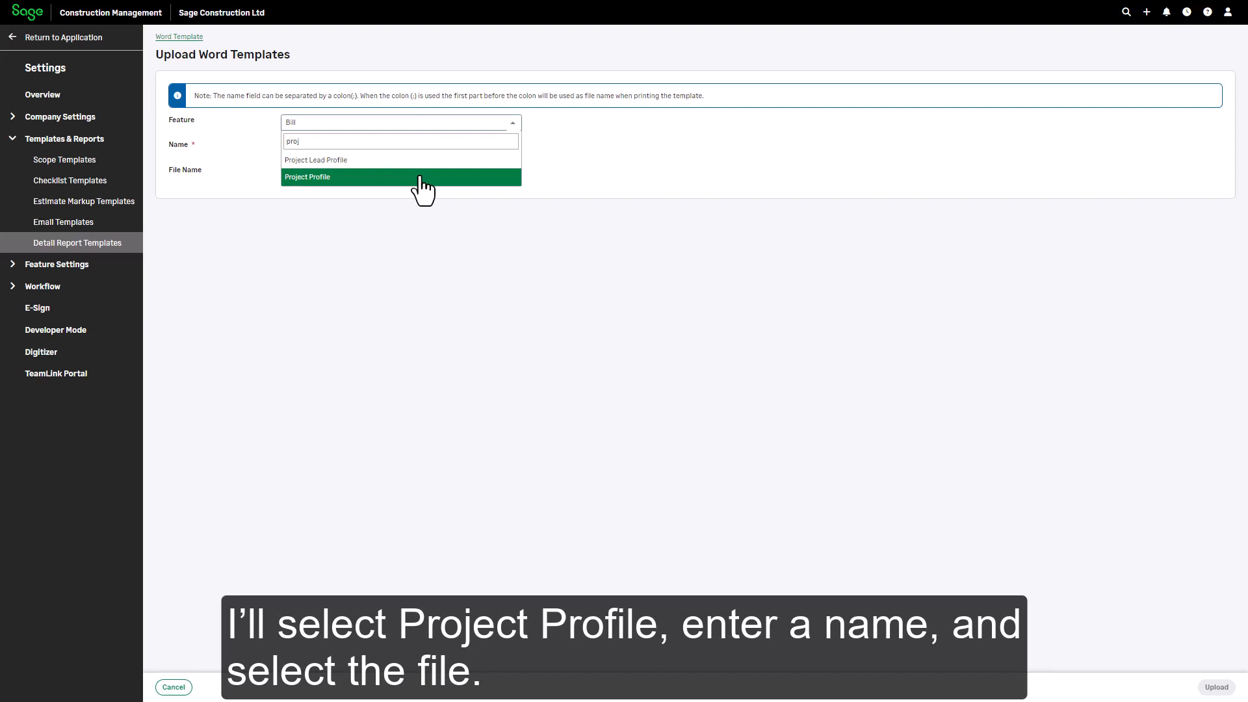
left_click(422, 177)
Step: Name the template Project Overview, attach the file ProjectDetails.dot and upload it
left_click(297, 148)
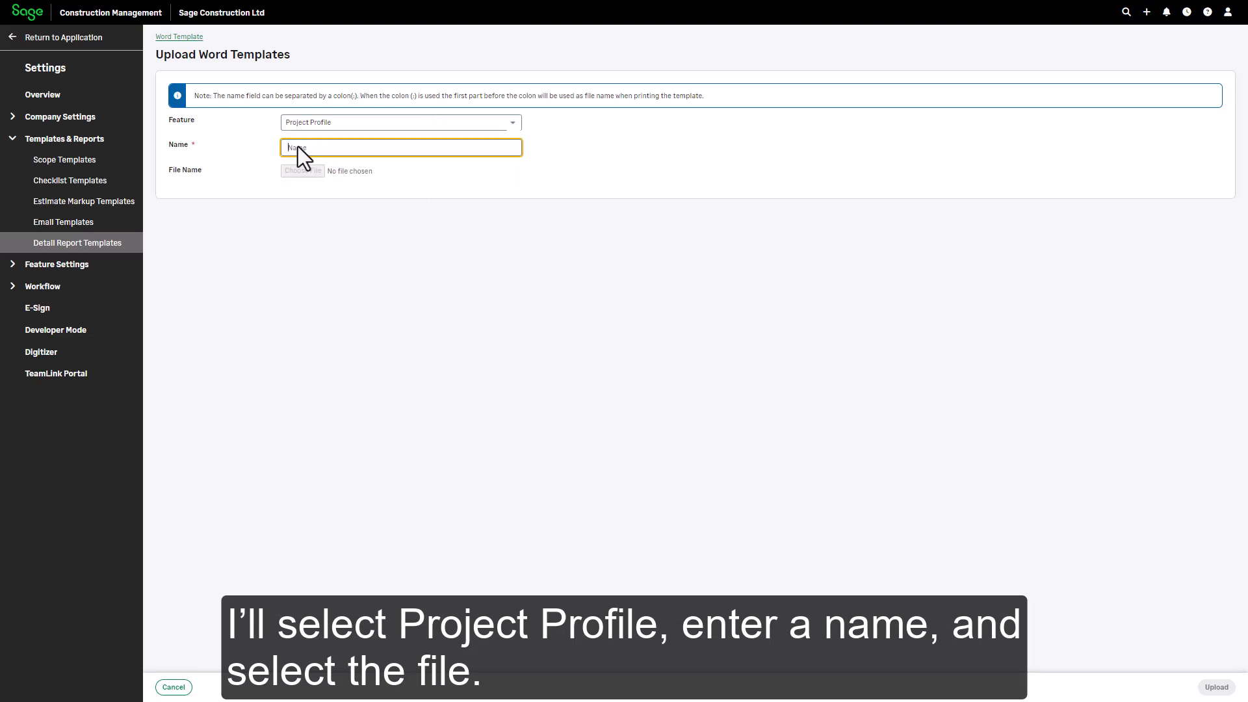
type("Project Overview")
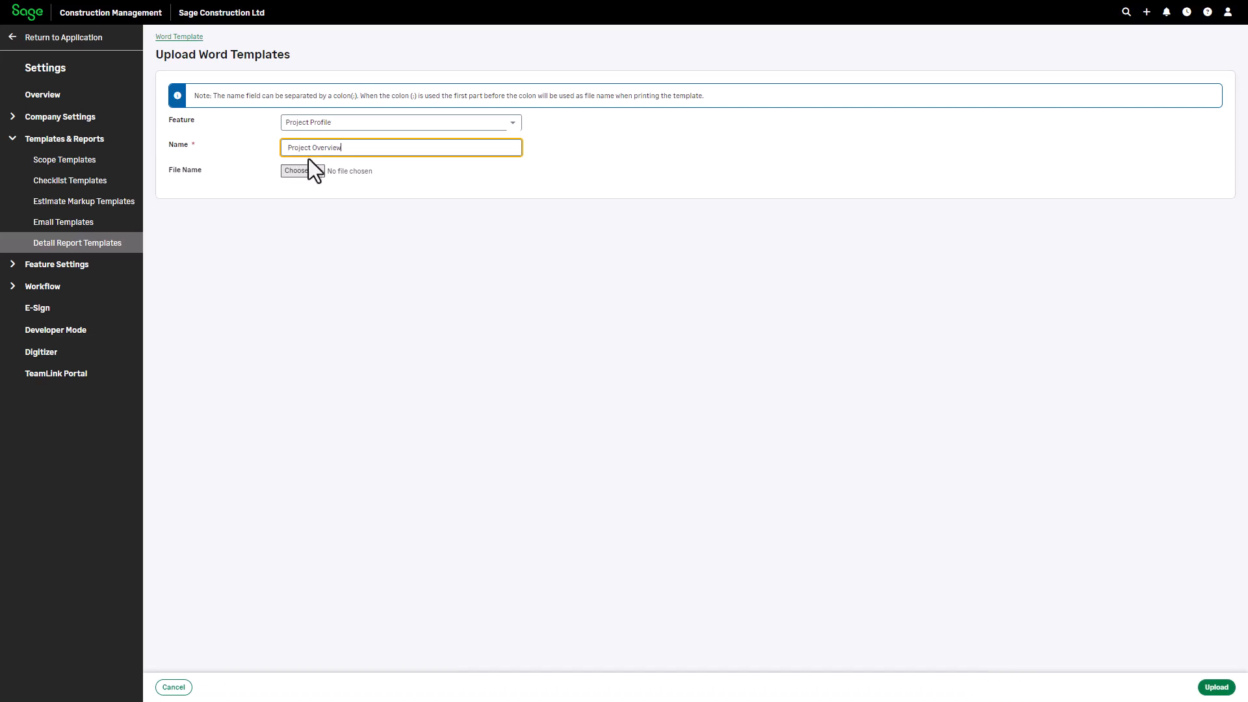
left_click(299, 170)
double_click(224, 90)
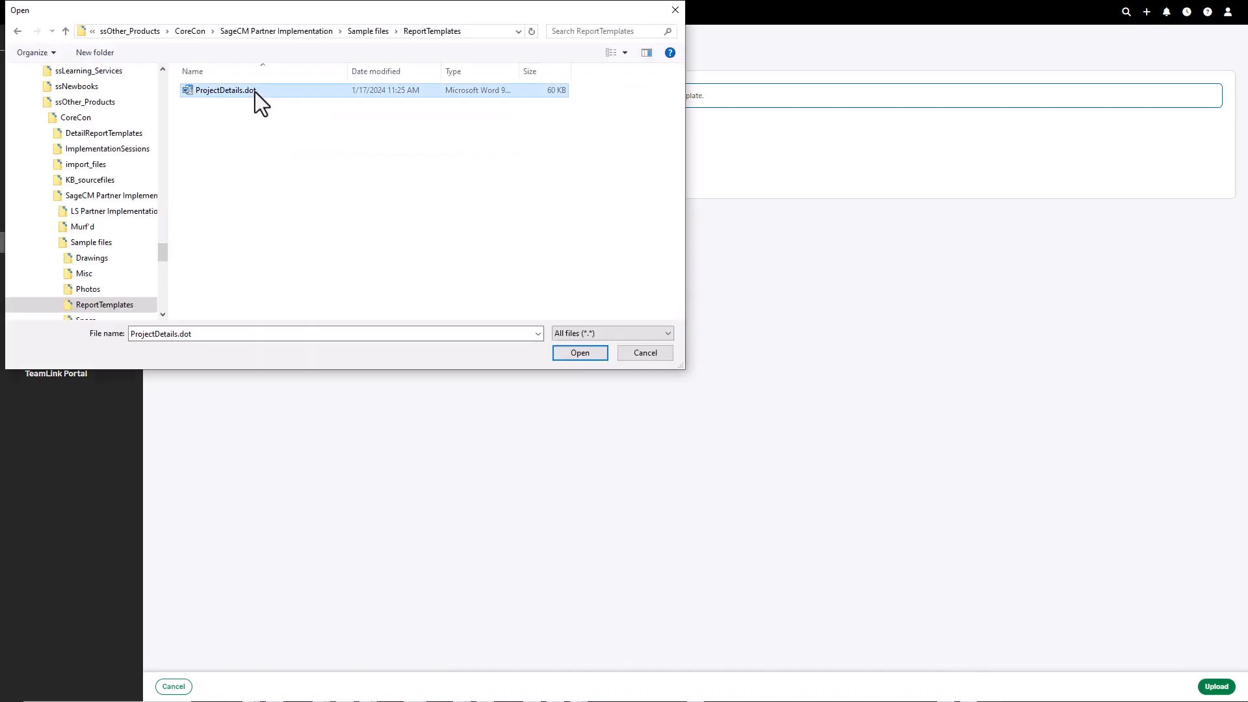
left_click(1214, 687)
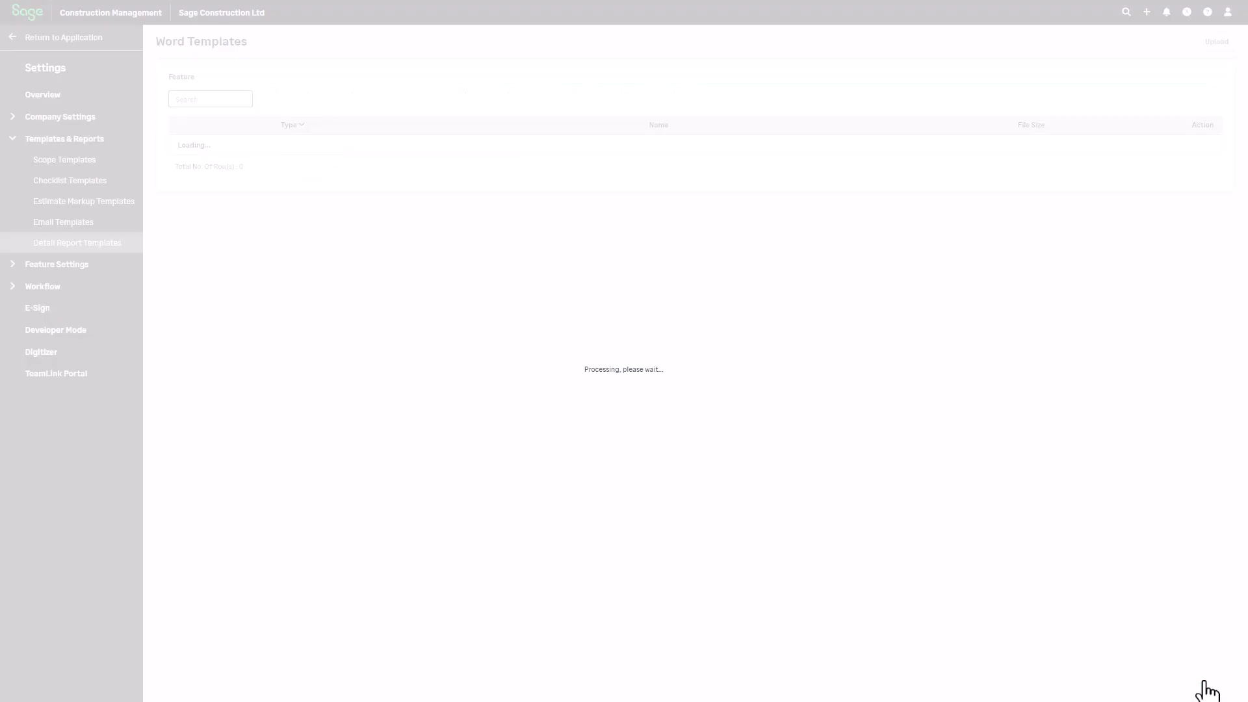
Step: Go from the report template settings back to the Willamette Valley Plaza project's home page
left_click(54, 41)
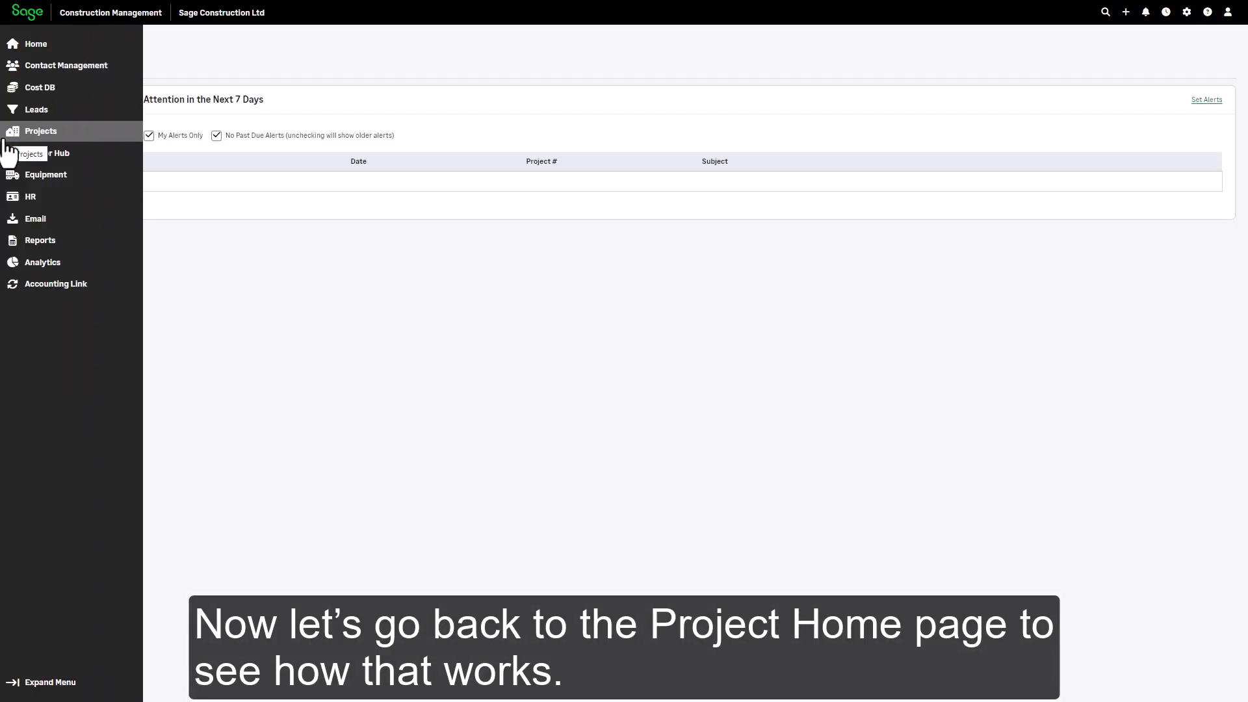
left_click(9, 136)
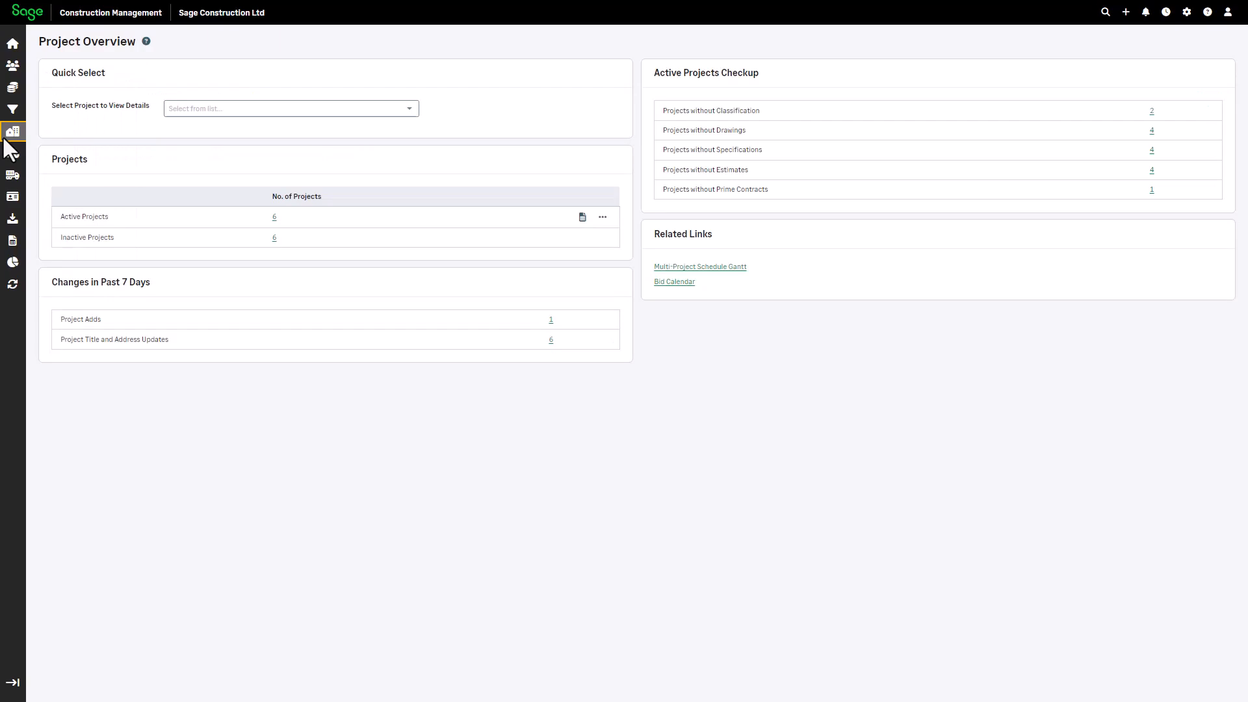
left_click(280, 109)
left_click(222, 187)
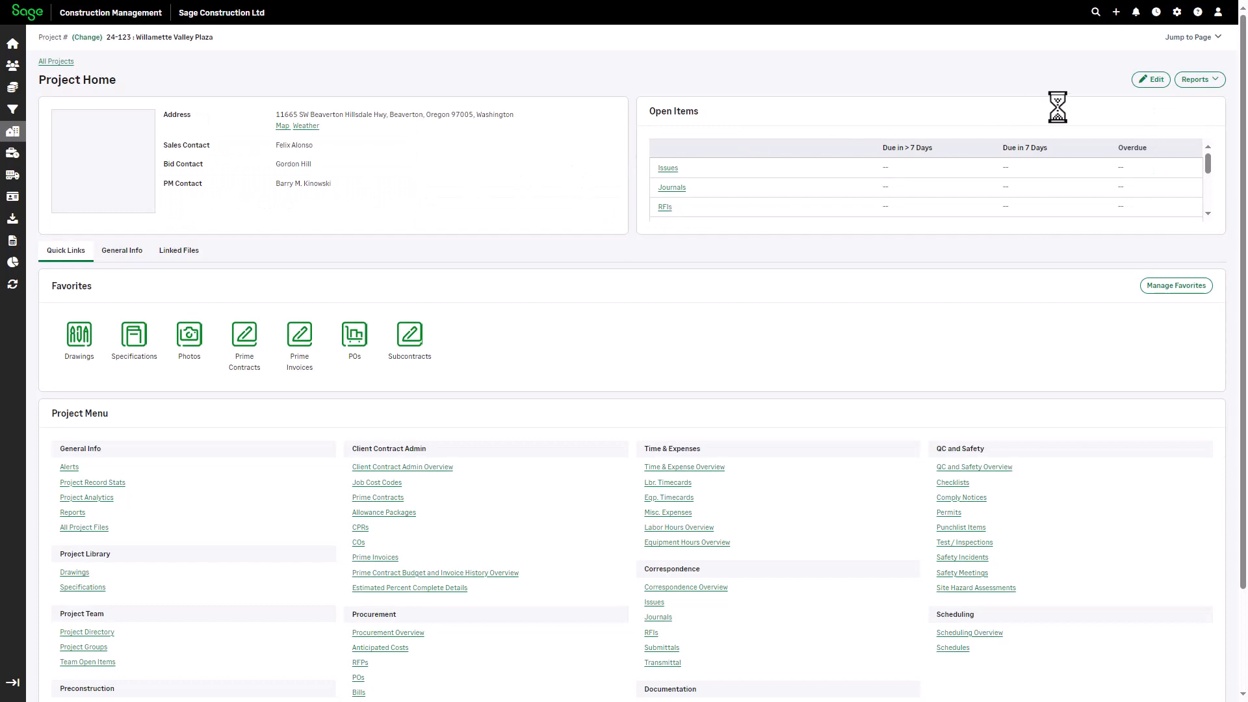
Step: Generate the project's Project Profile report with the Project Overview template, exported as PDF (Adobe Acrobat)
left_click(1210, 83)
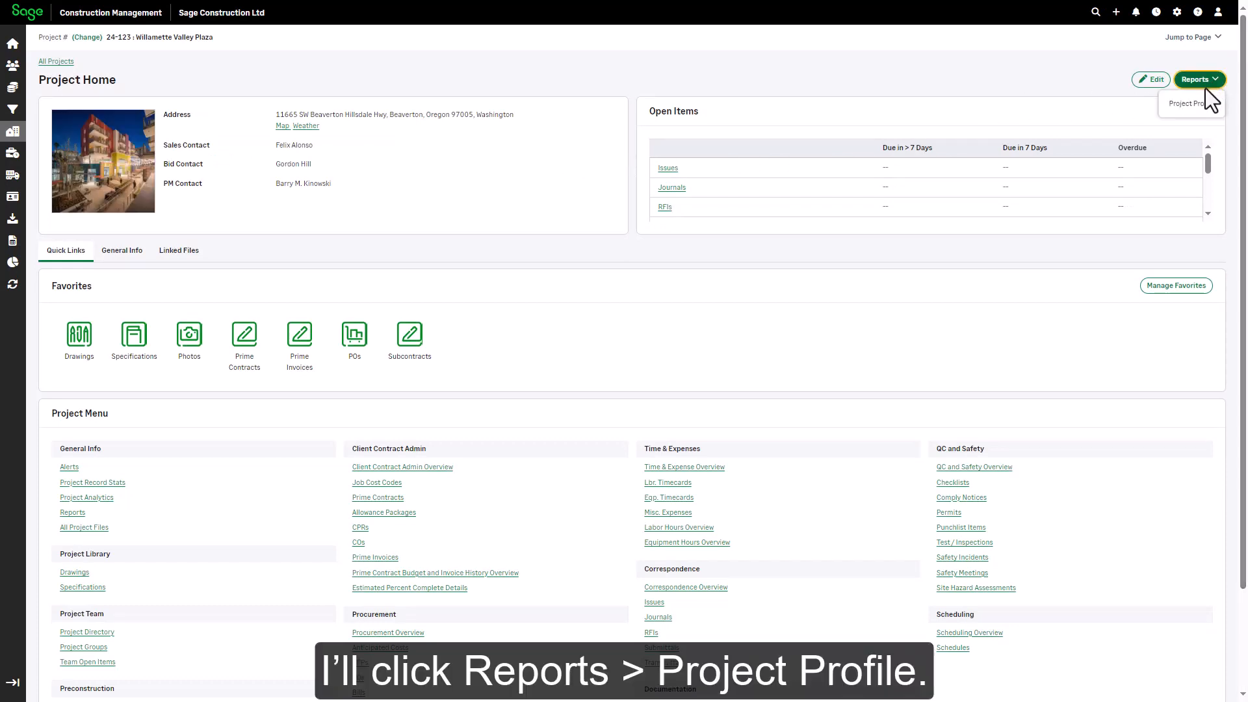
left_click(1190, 103)
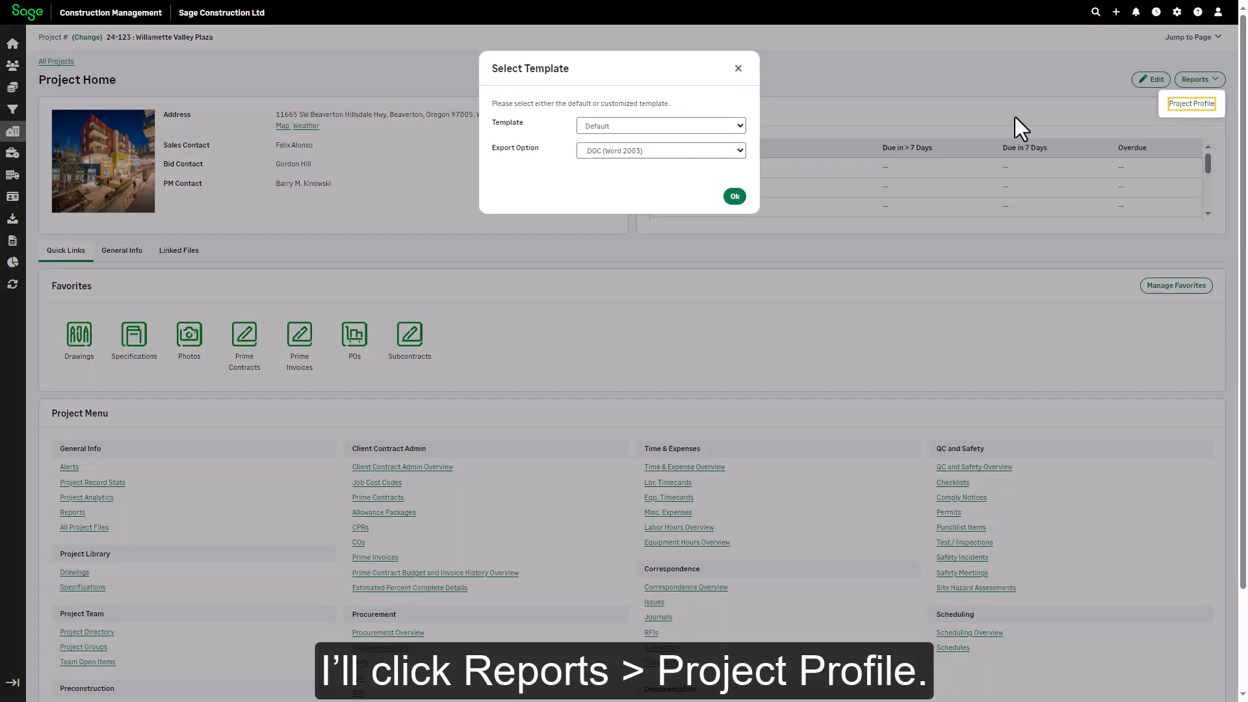
left_click(741, 126)
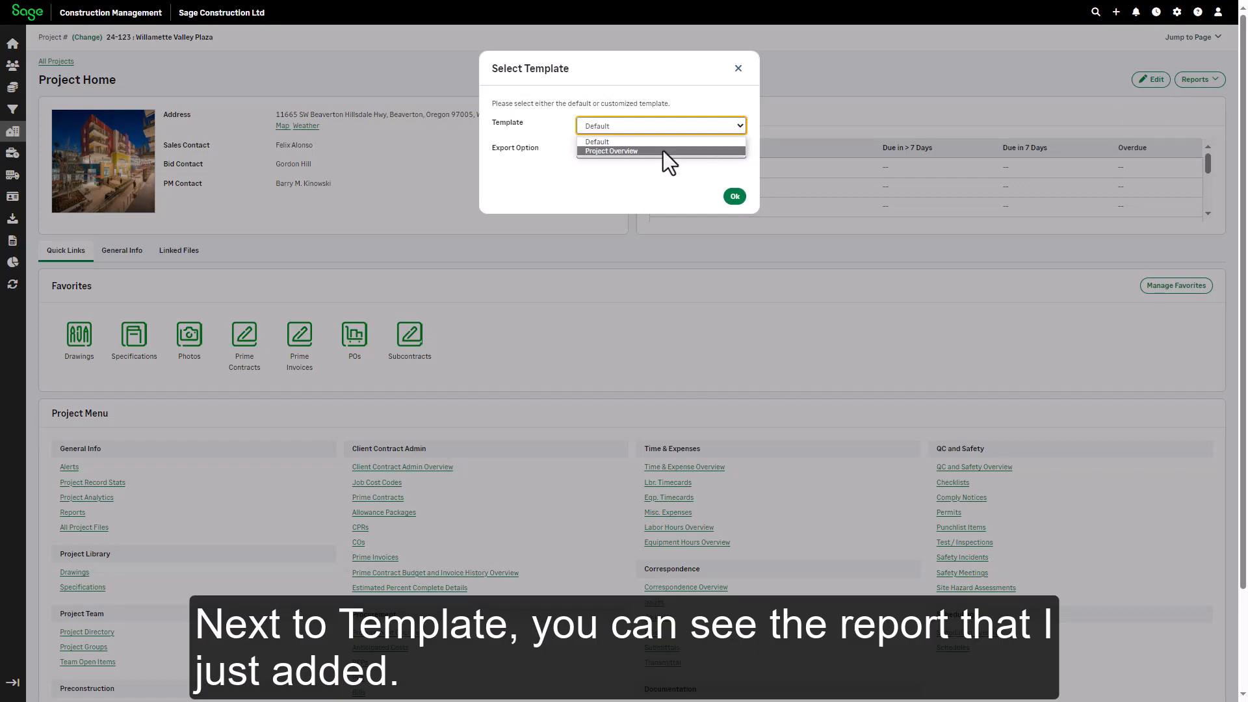
left_click(663, 151)
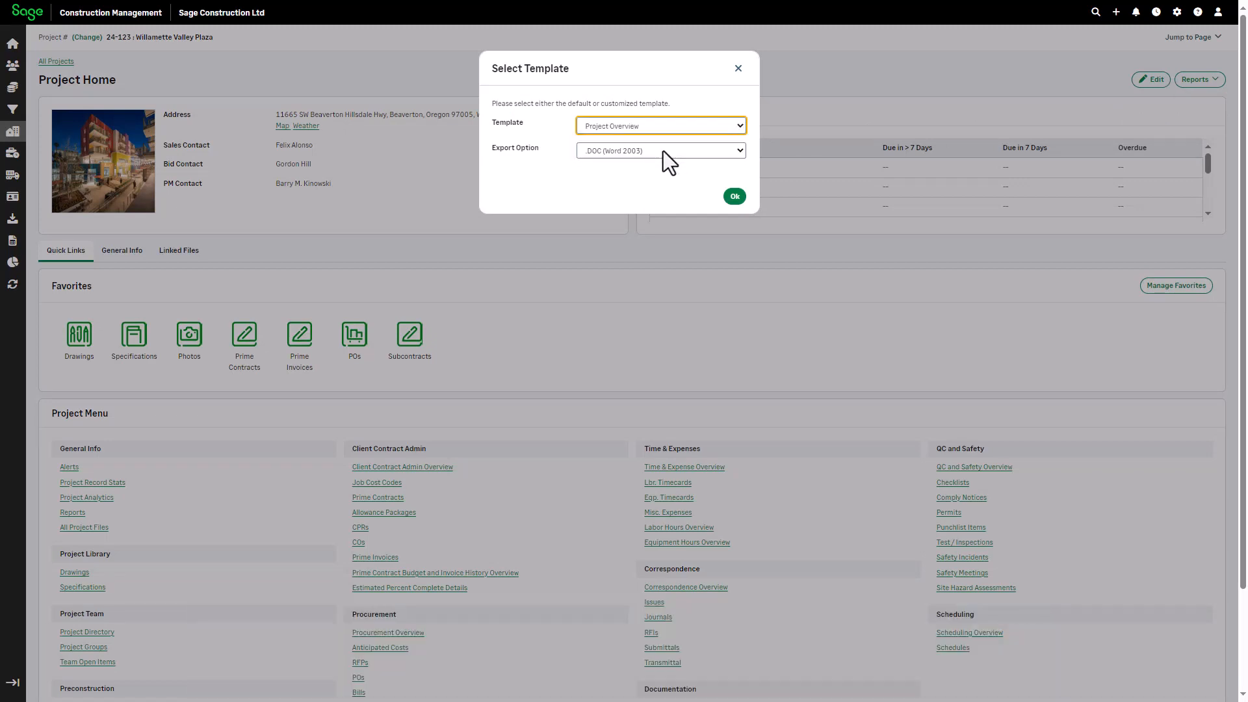
left_click(663, 151)
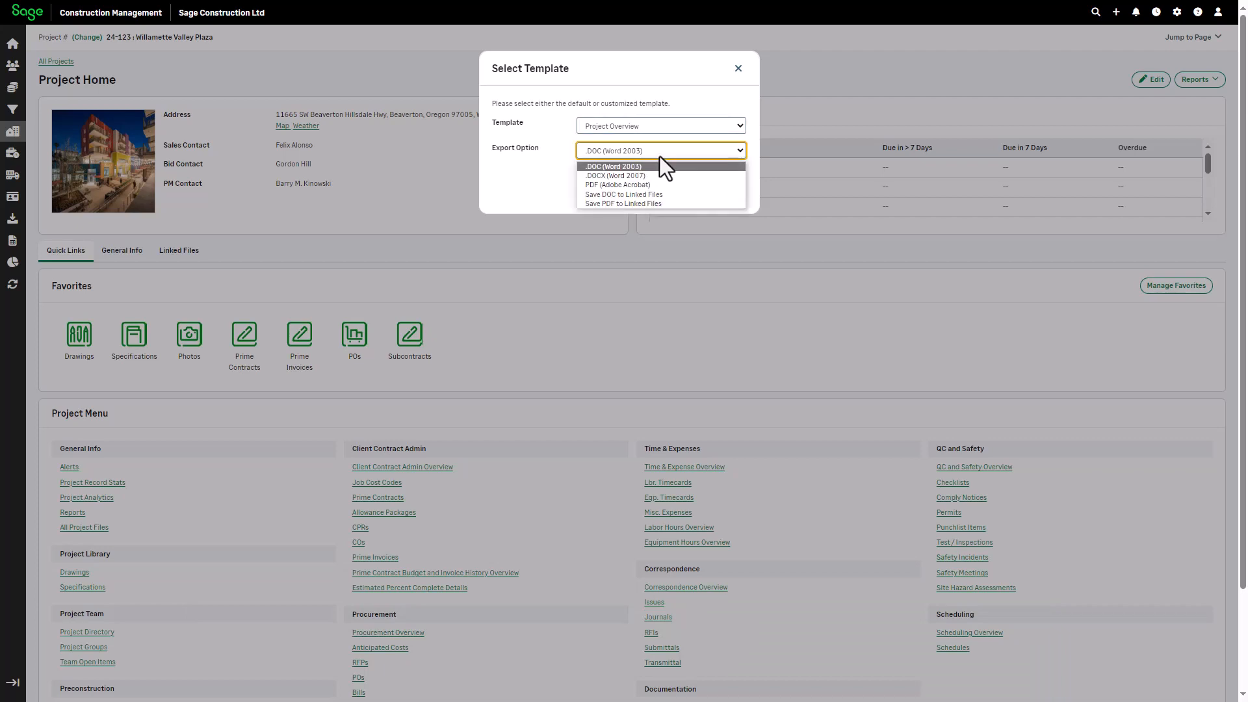
left_click(654, 183)
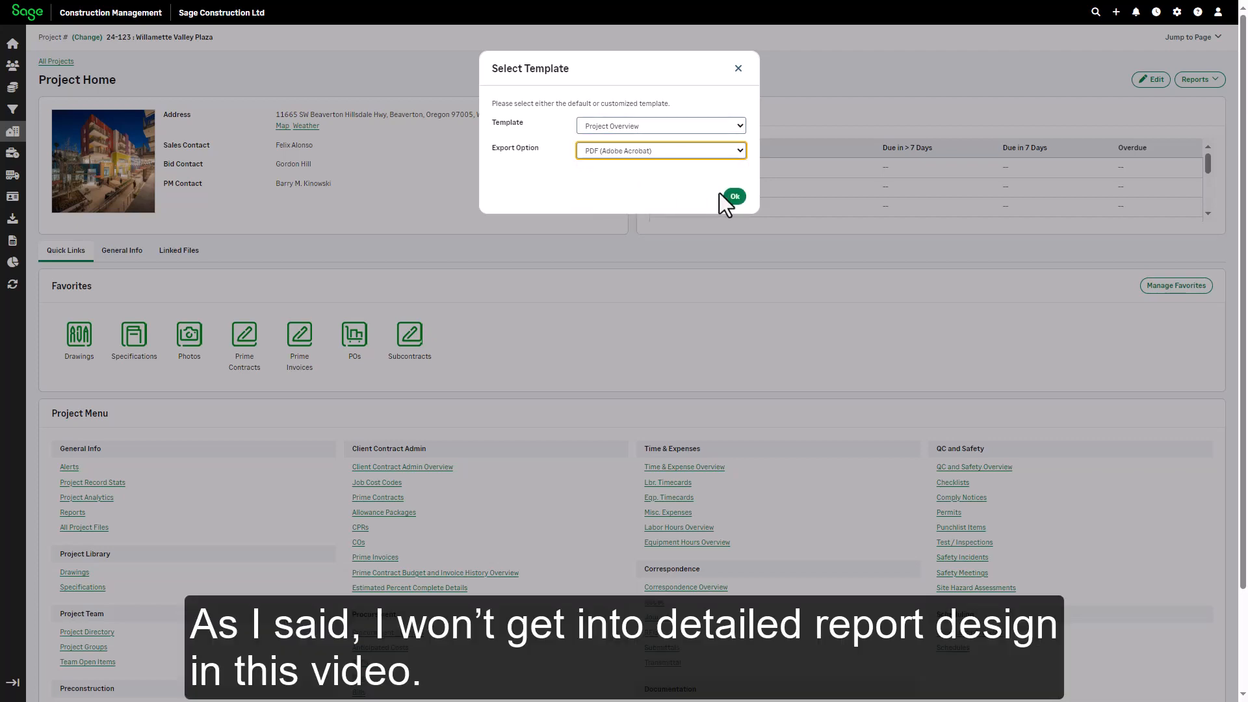
left_click(736, 196)
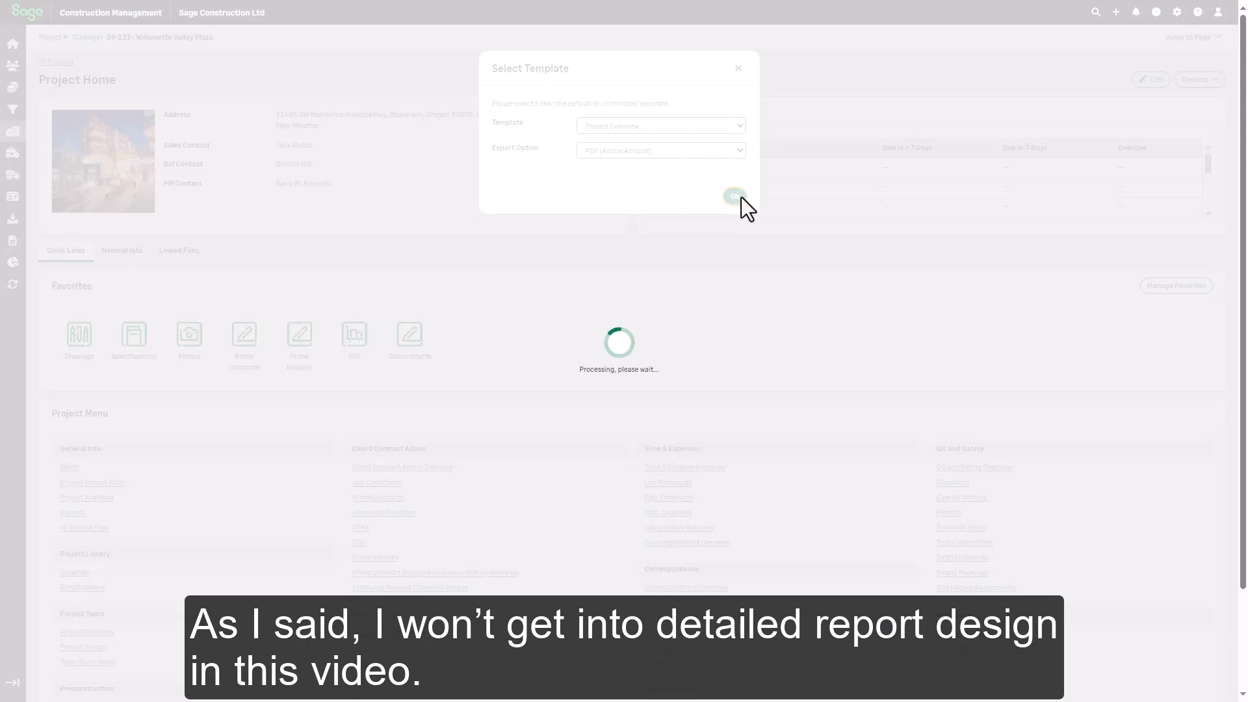